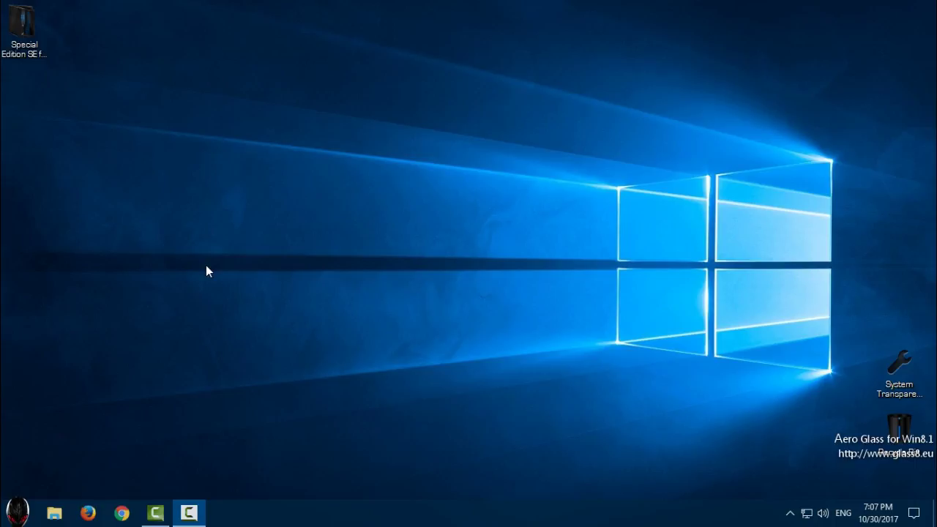
# - Open the Special Edition SE theme's Anniversary Update > Extras > Desktop Context Menu Shortcuts folder
pyautogui.click(27, 22)
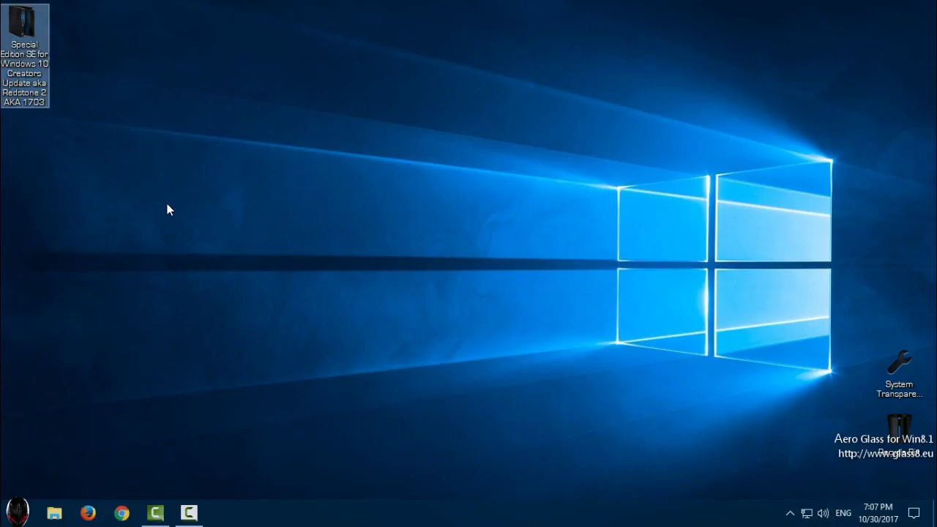
pyautogui.click(216, 211)
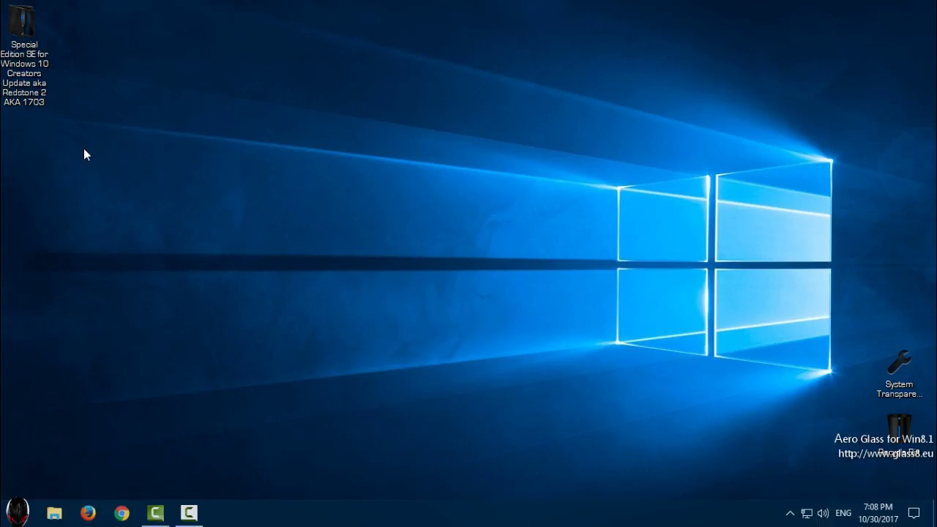
pyautogui.doubleClick(23, 69)
pyautogui.doubleClick(175, 91)
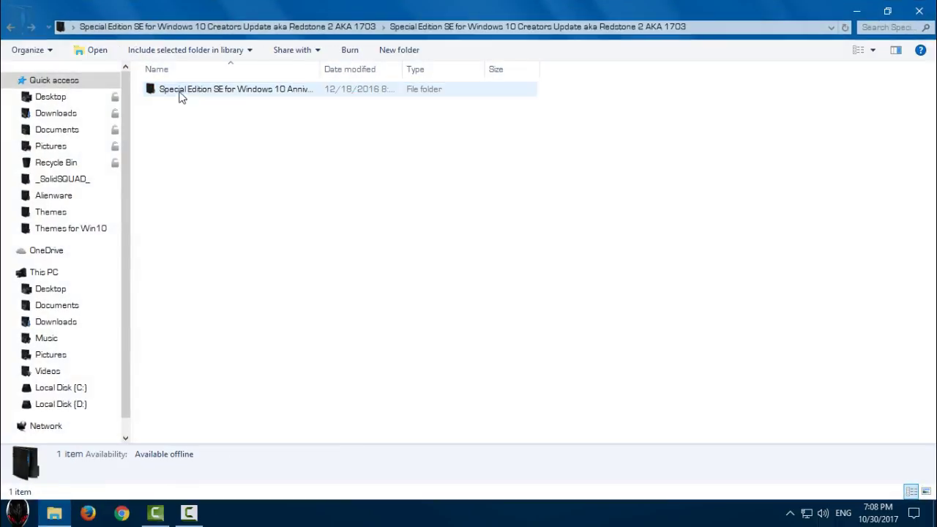
pyautogui.doubleClick(176, 92)
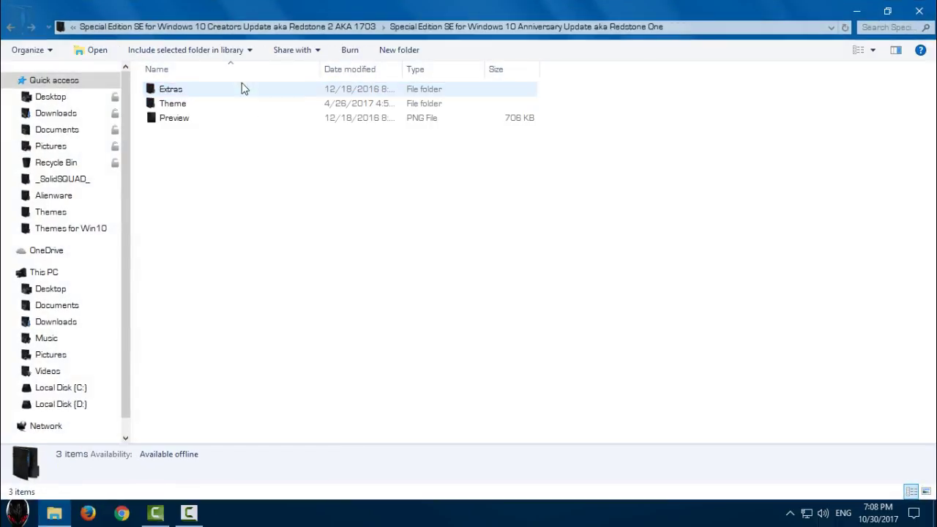
pyautogui.doubleClick(204, 91)
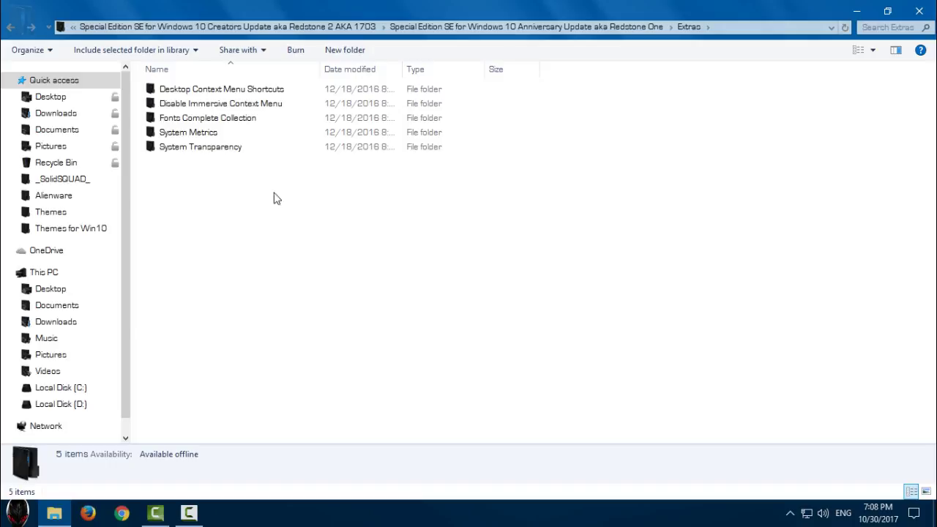
pyautogui.click(295, 92)
pyautogui.doubleClick(294, 91)
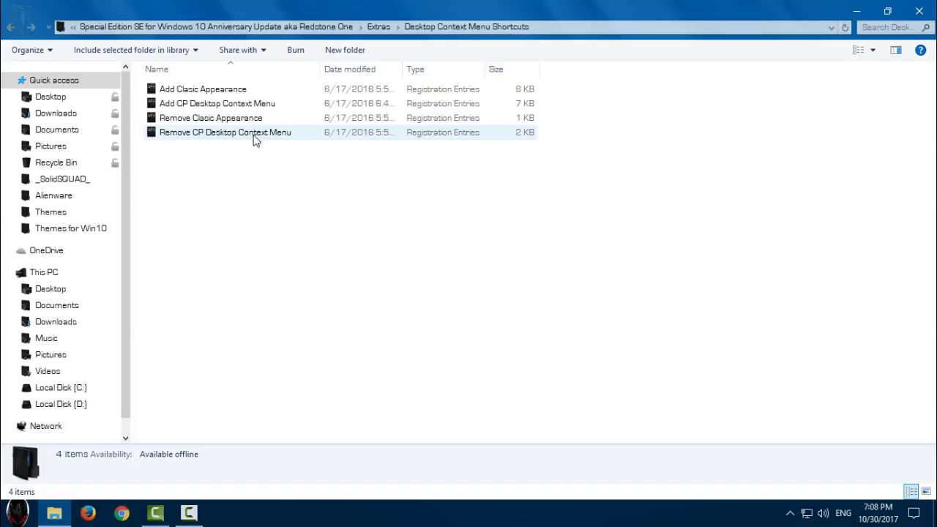
# - Select the first registry files, check the desktop's current context menu, then restore Explorer
pyautogui.click(221, 90)
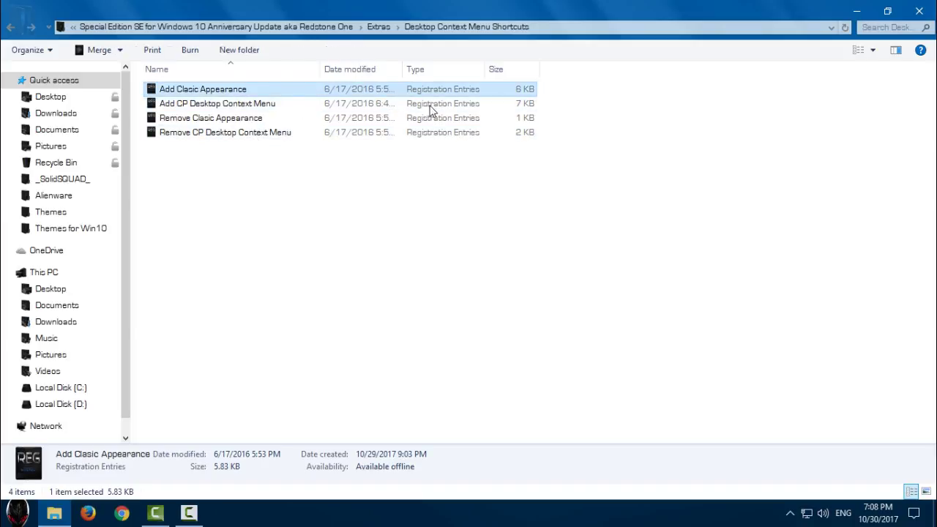
pyautogui.click(207, 105)
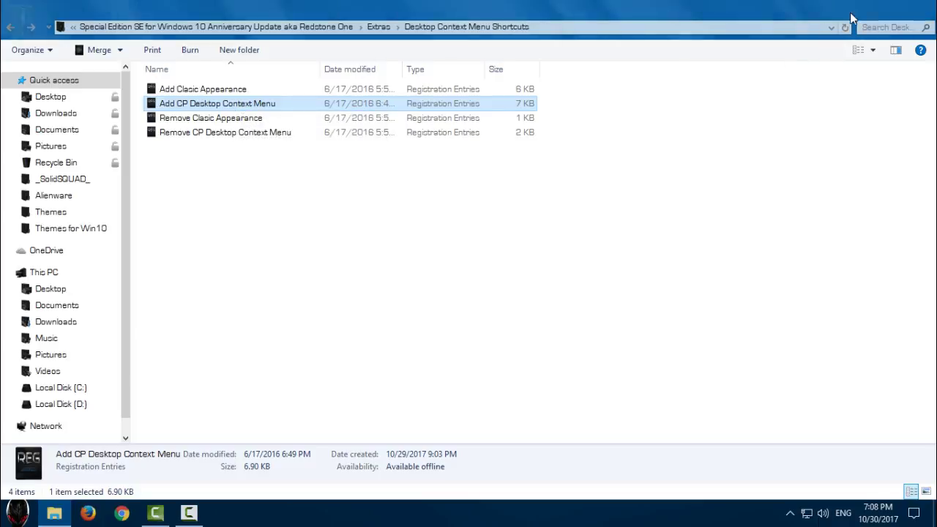
pyautogui.click(856, 11)
pyautogui.rightClick(431, 123)
pyautogui.moveTo(488, 270)
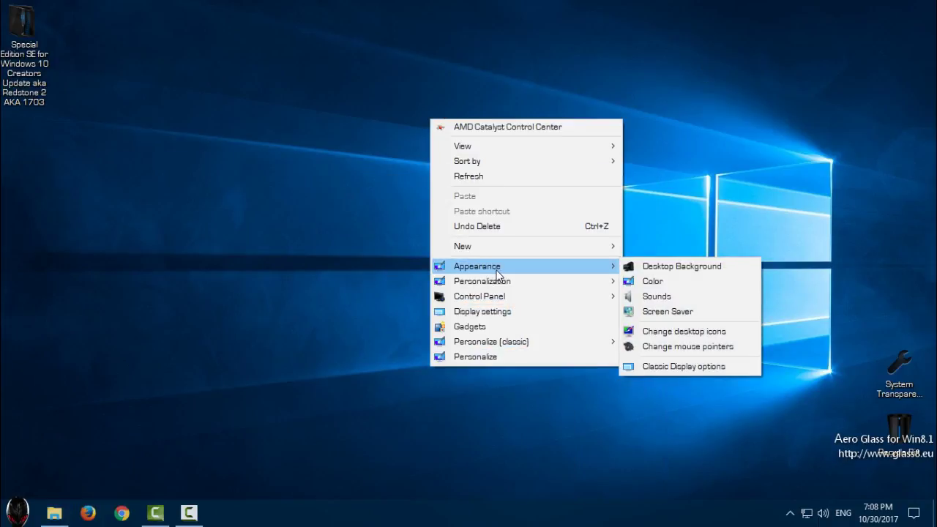
pyautogui.moveTo(519, 298)
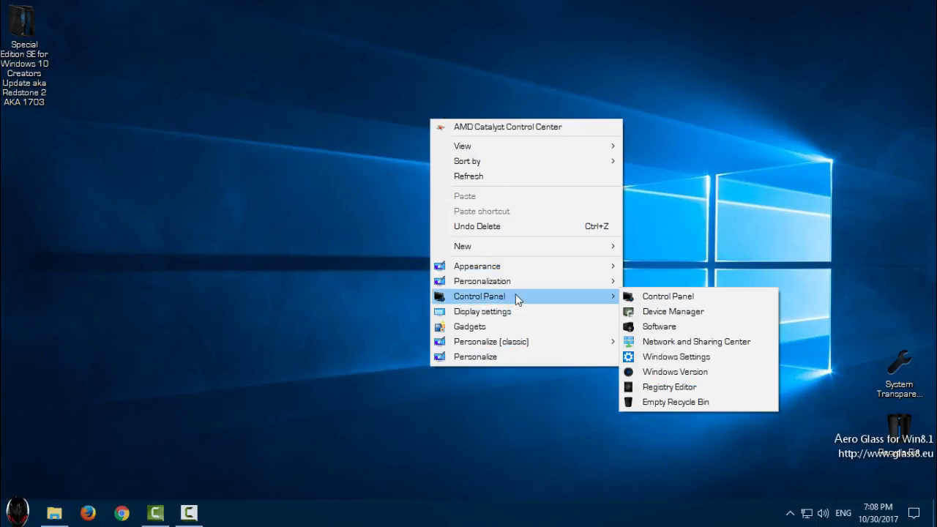
pyautogui.click(320, 428)
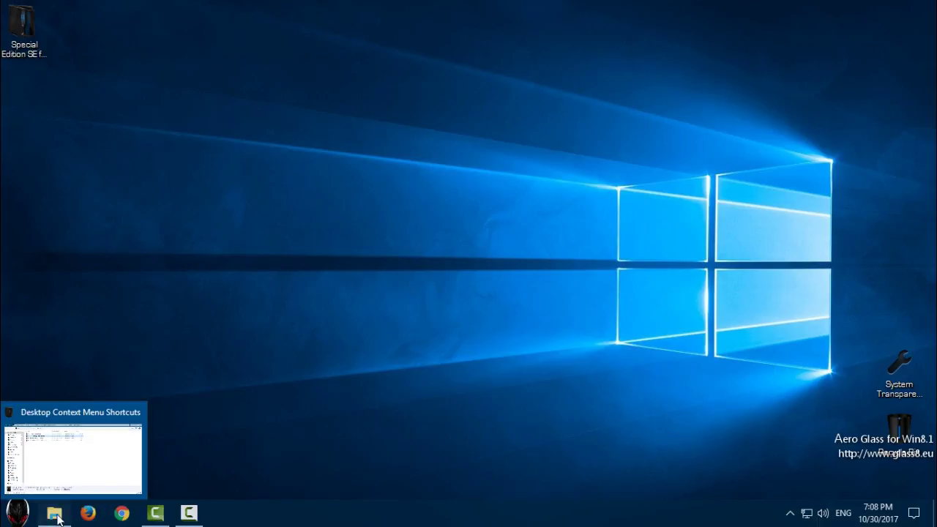
pyautogui.click(54, 513)
# - Show the Merge option for Add/Remove Clasic Appearance and Add/Remove CP Desktop Context Menu .reg files
pyautogui.rightClick(211, 93)
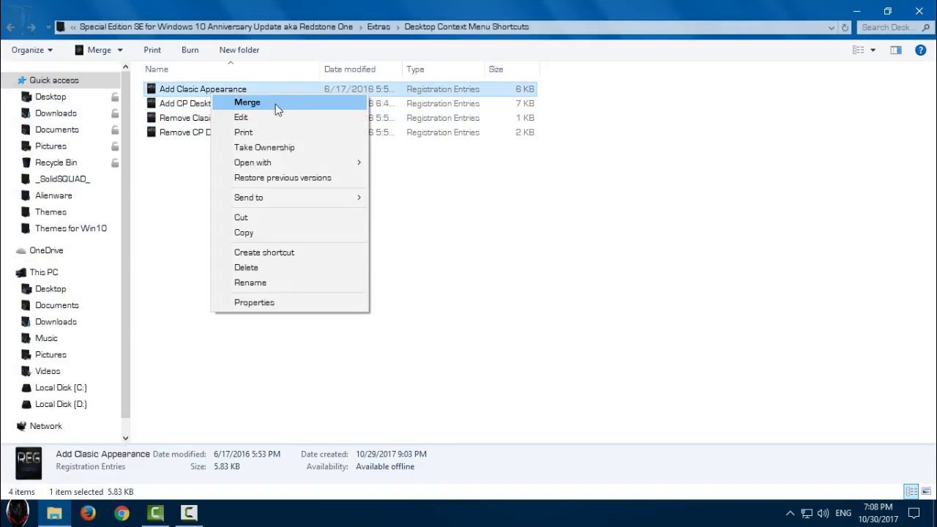
pyautogui.click(209, 109)
pyautogui.rightClick(209, 107)
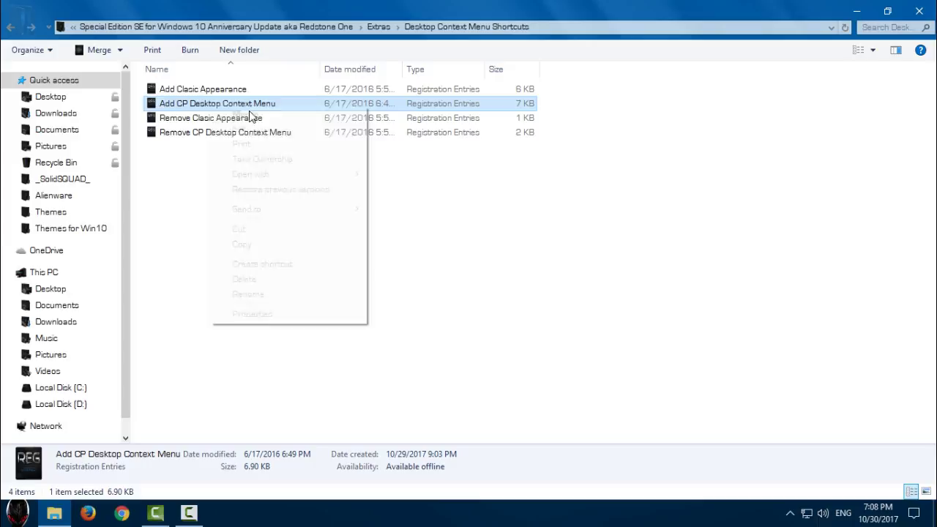
pyautogui.click(195, 142)
pyautogui.rightClick(193, 120)
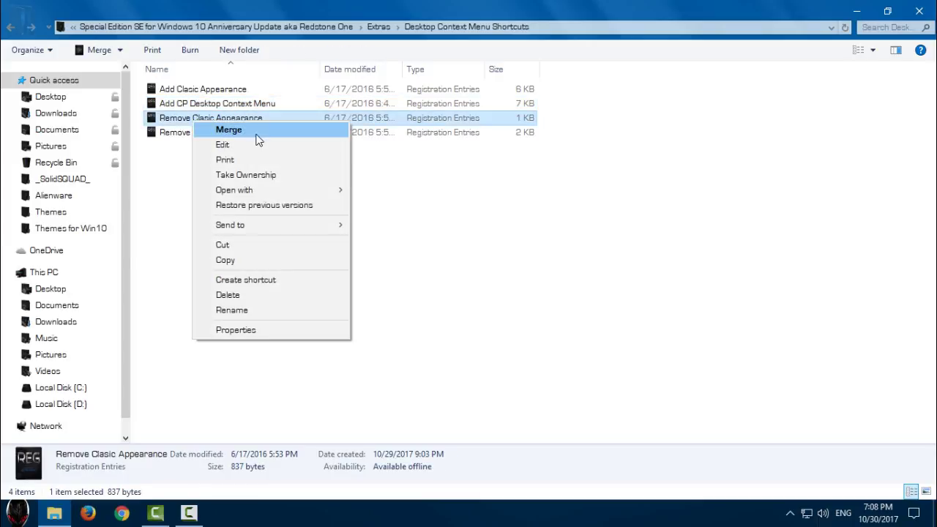
pyautogui.click(181, 139)
pyautogui.rightClick(184, 135)
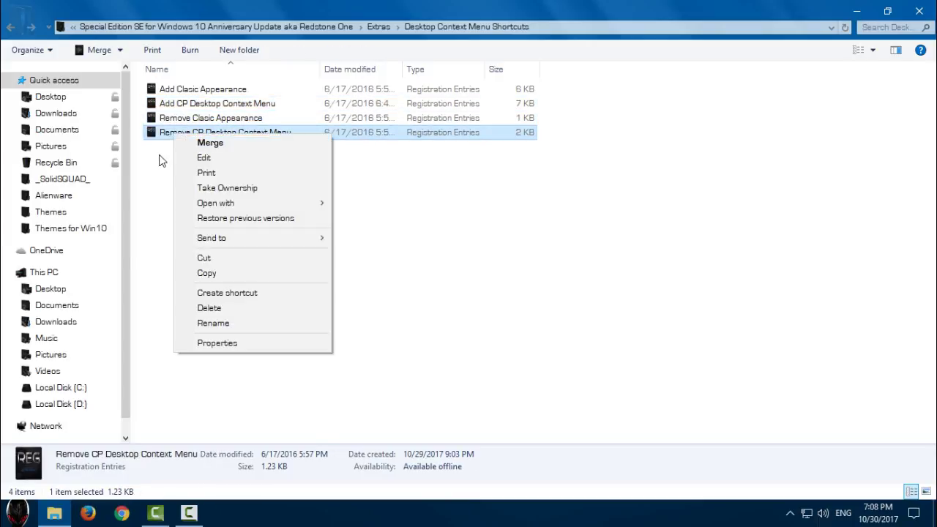
# - Go back to Extras, open Disable Immersive Context Menu, and show Merge for its disable .reg file
pyautogui.click(161, 157)
pyautogui.click(10, 29)
pyautogui.click(157, 103)
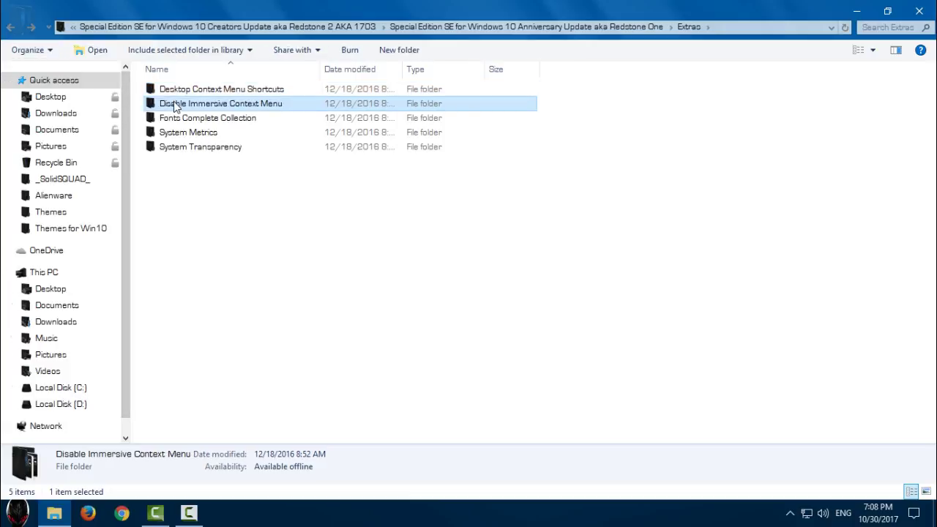
pyautogui.doubleClick(174, 102)
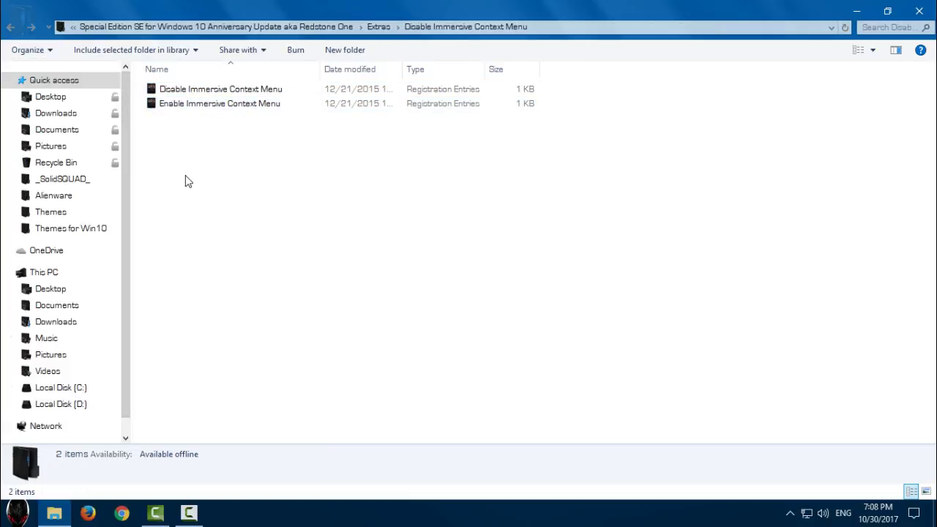
pyautogui.click(202, 92)
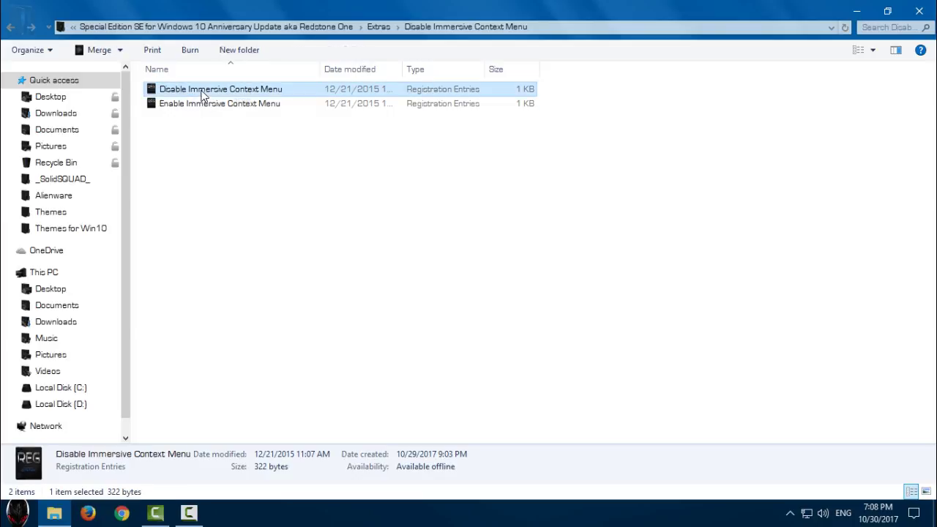
pyautogui.rightClick(203, 92)
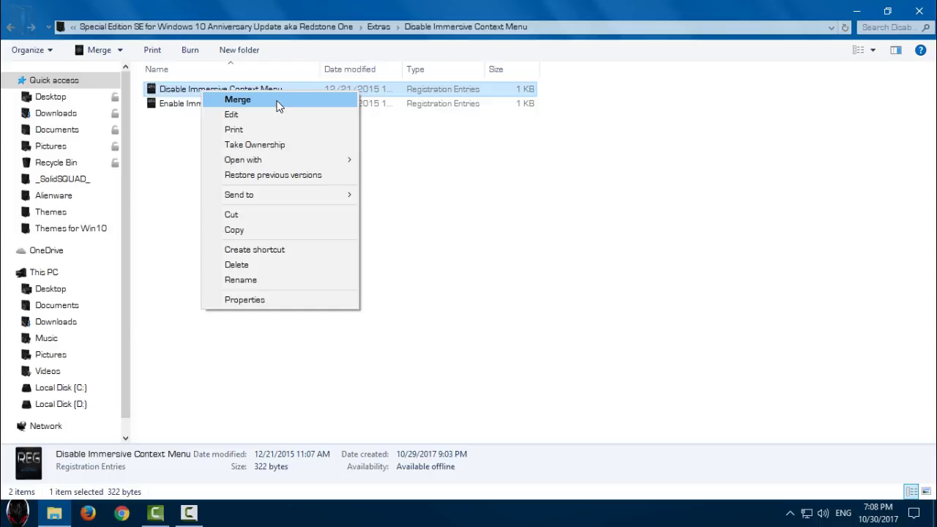
pyautogui.click(168, 167)
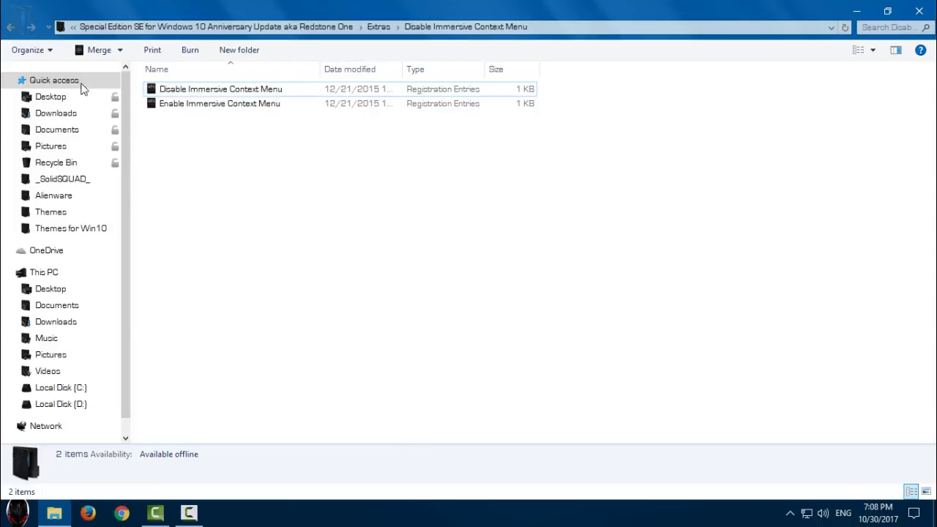
# - Open Fonts Complete Collection, select all 79 font files, and scroll through the list
pyautogui.click(10, 27)
pyautogui.click(176, 119)
pyautogui.doubleClick(176, 120)
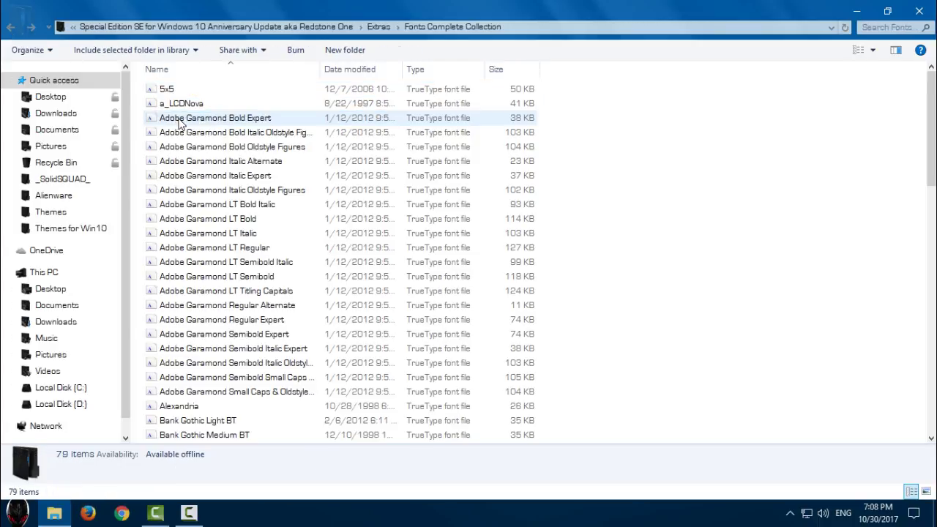
pyautogui.scroll(-1, 555, 207)
pyautogui.scroll(1, 797, 153)
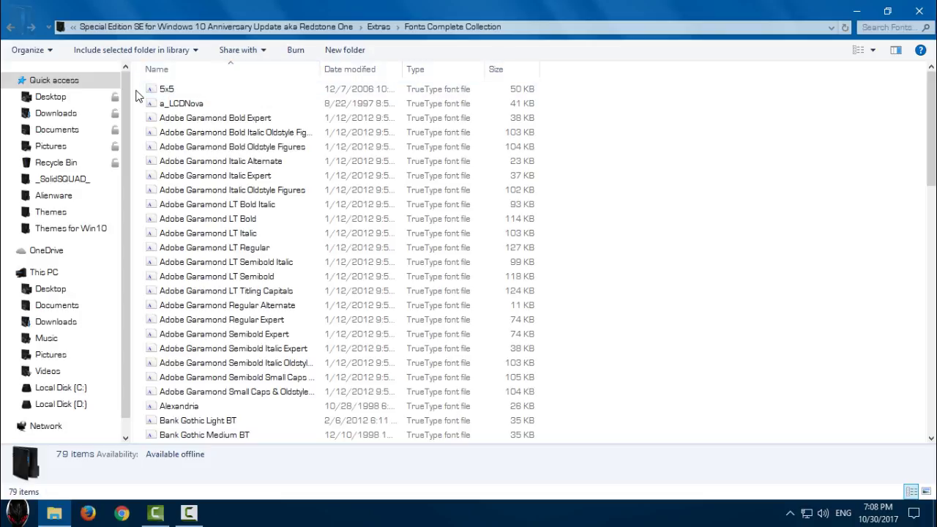
pyautogui.moveTo(141, 94); pyautogui.dragTo(345, 484)
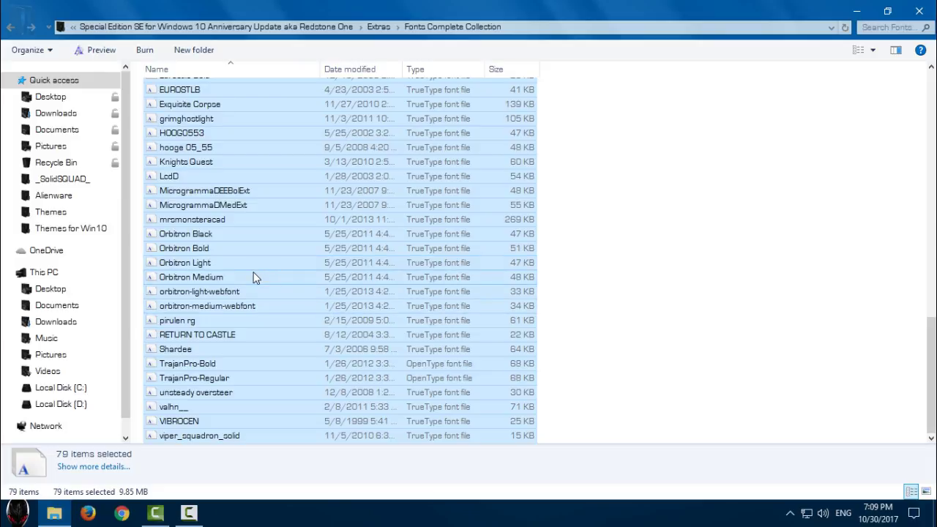
pyautogui.scroll(7, 513, 257)
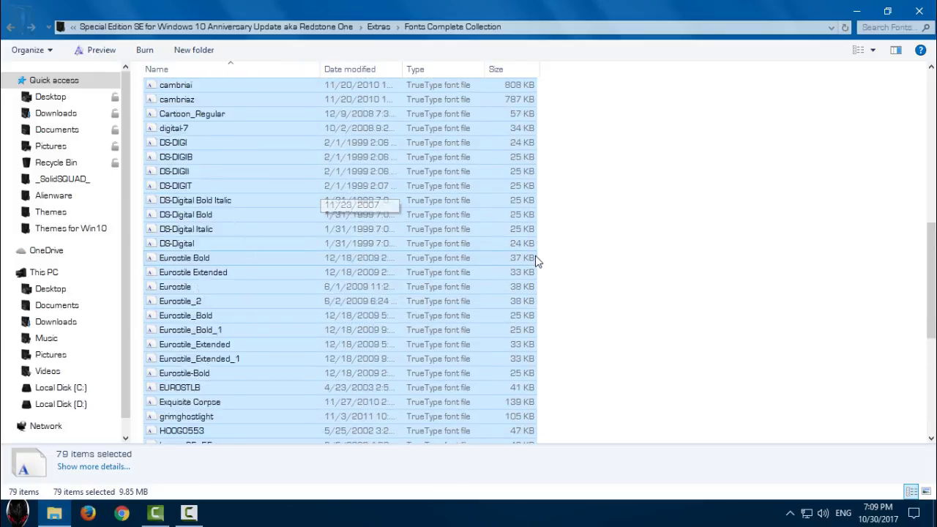
pyautogui.scroll(10, 535, 256)
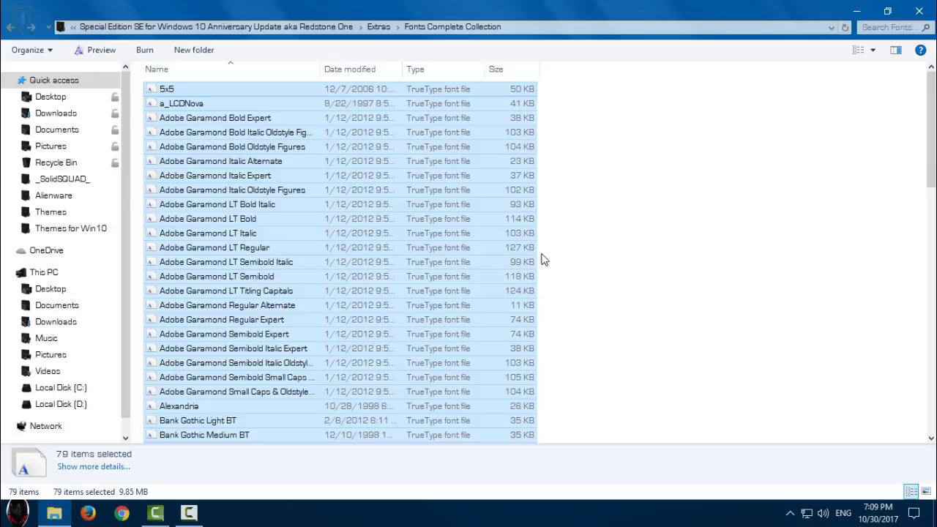
pyautogui.scroll(-18, 544, 259)
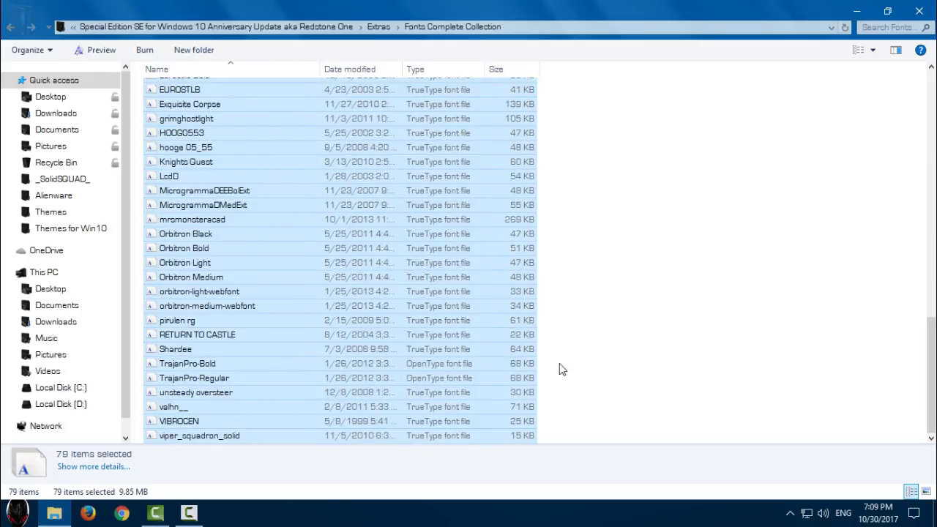
pyautogui.scroll(18, 546, 429)
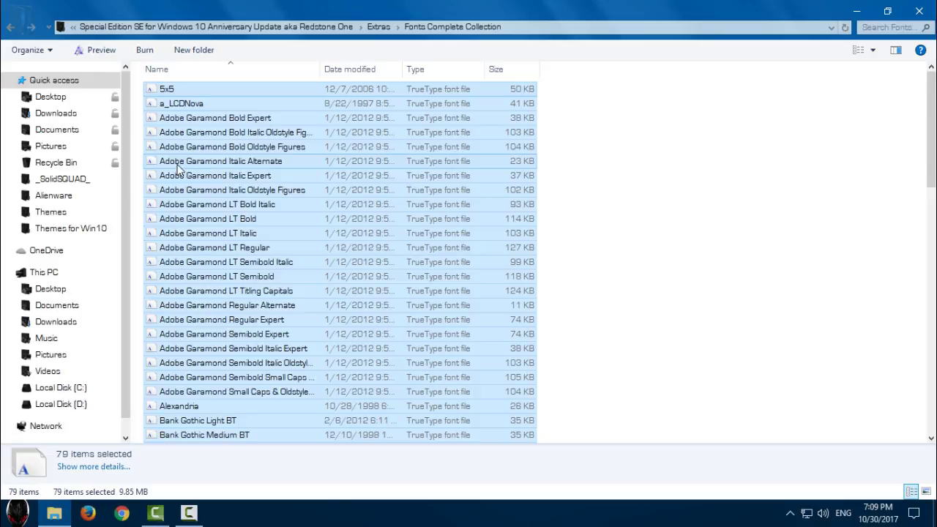
# - Merge Special Edition SE System Metrics.reg from the System Metrics folder
pyautogui.click(11, 29)
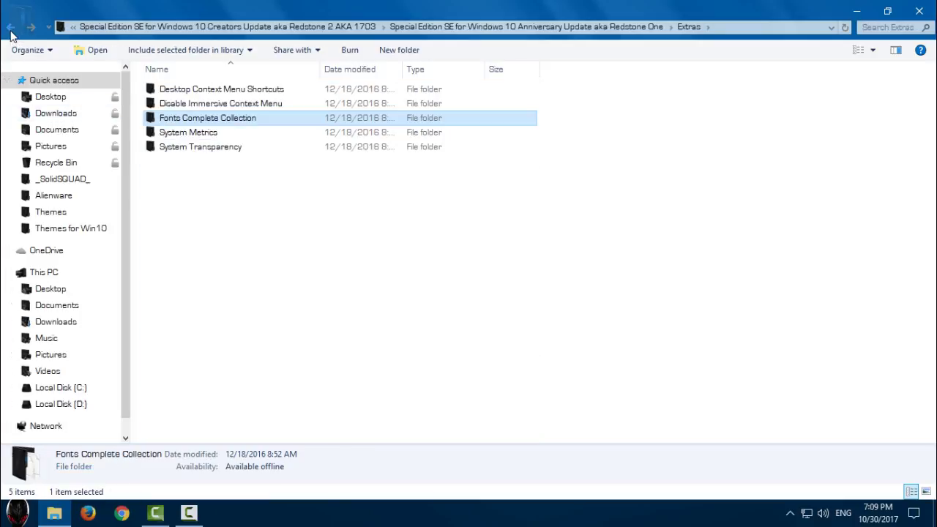
pyautogui.doubleClick(202, 133)
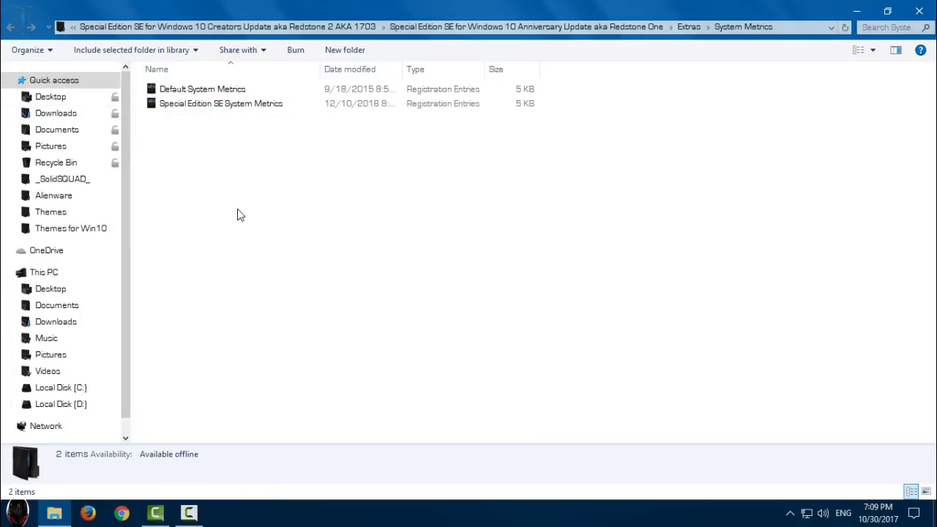
pyautogui.click(176, 109)
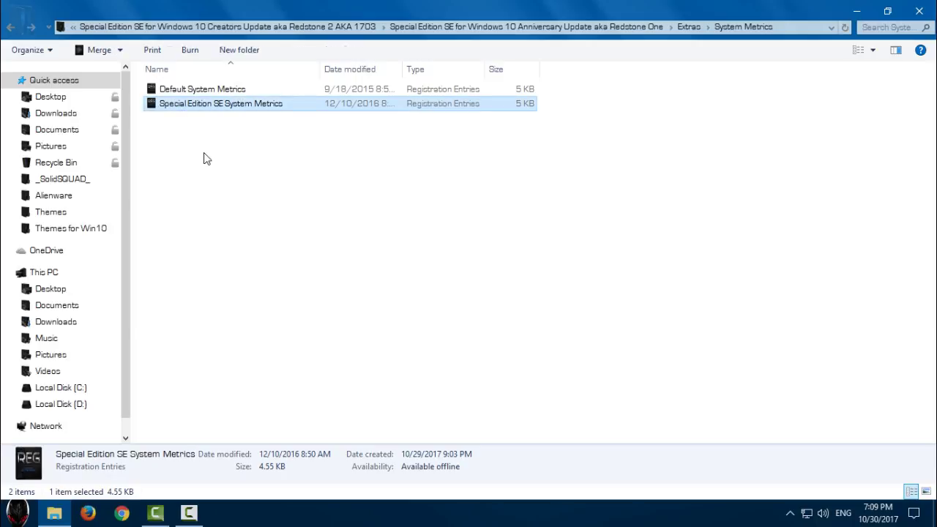
pyautogui.rightClick(255, 110)
pyautogui.rightClick(231, 109)
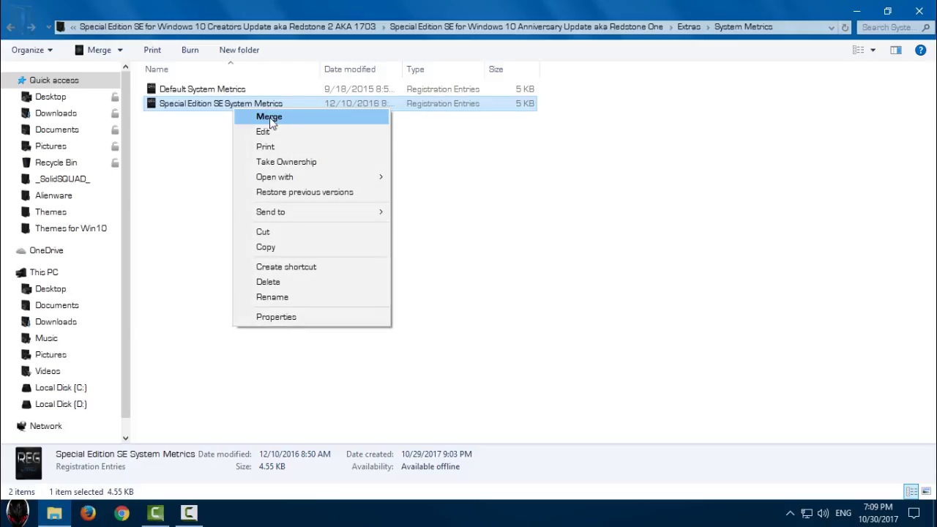
# - Go back to Extras, open System Transparency, and select its application
pyautogui.click(10, 27)
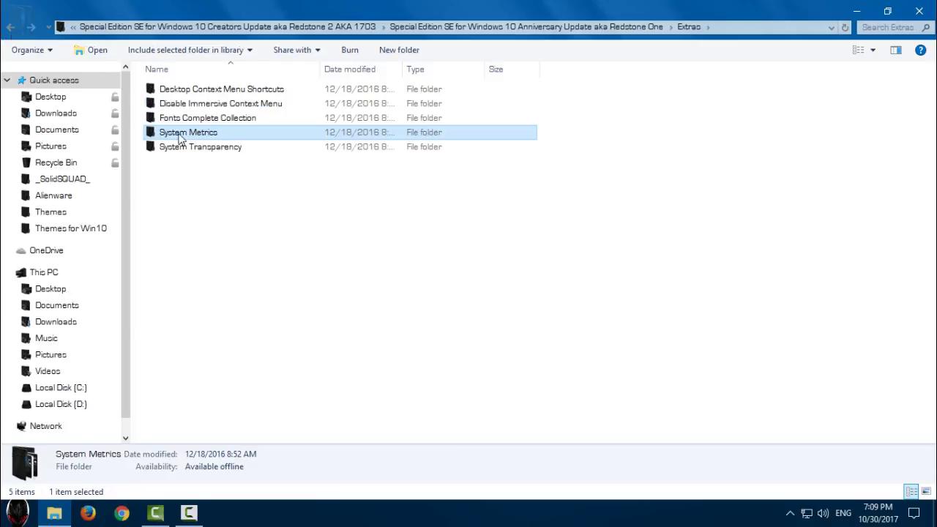
pyautogui.click(187, 148)
pyautogui.doubleClick(187, 148)
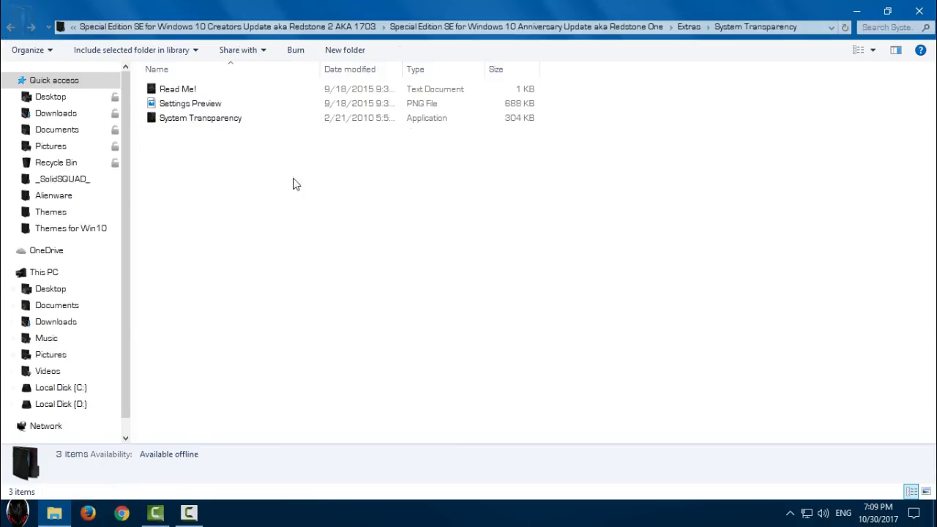
pyautogui.click(167, 120)
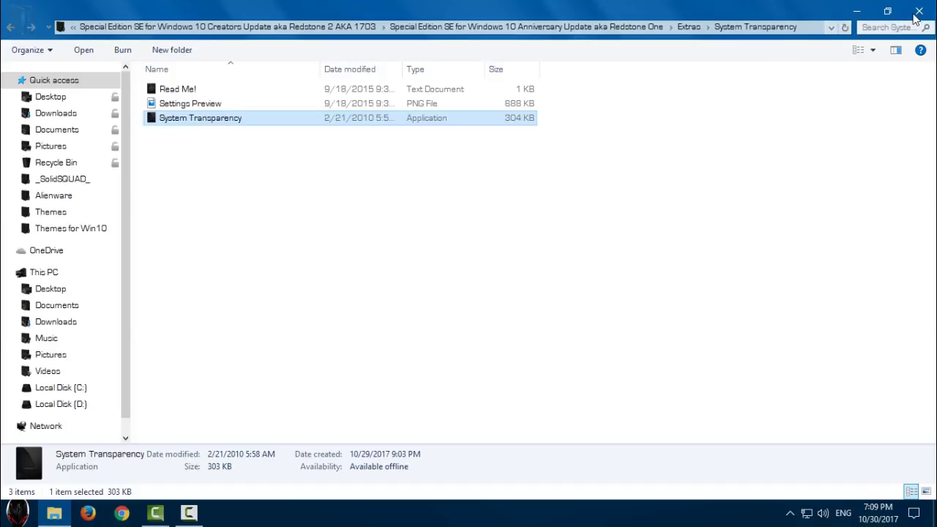
# - Copy both items in the Special Edition SE Anniversary Update Theme folder
pyautogui.click(919, 11)
pyautogui.doubleClick(41, 29)
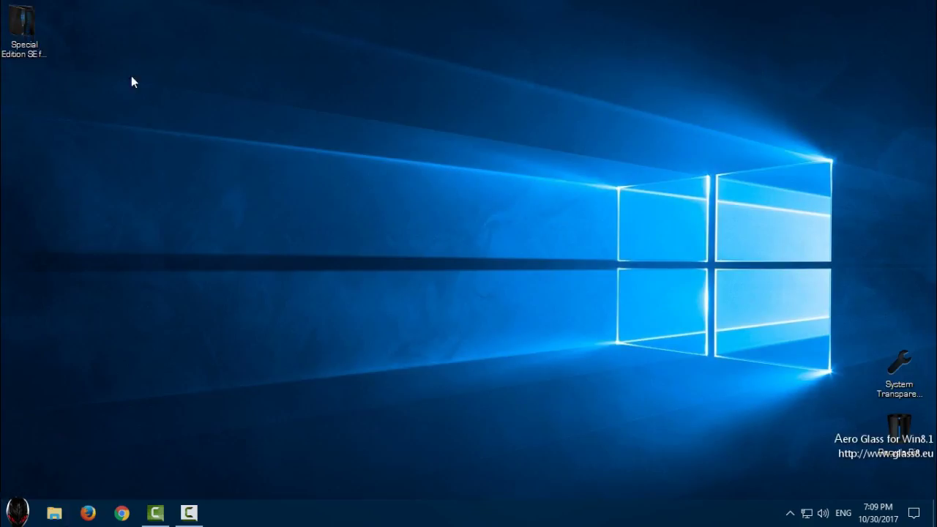
pyautogui.doubleClick(234, 90)
pyautogui.doubleClick(219, 101)
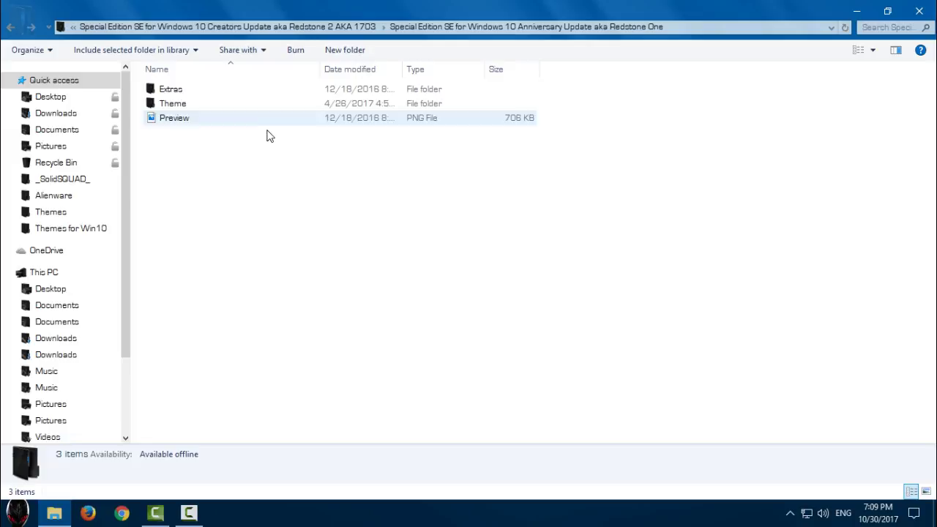
pyautogui.doubleClick(187, 104)
pyautogui.moveTo(197, 134); pyautogui.dragTo(269, 89)
pyautogui.rightClick(269, 89)
pyautogui.click(303, 239)
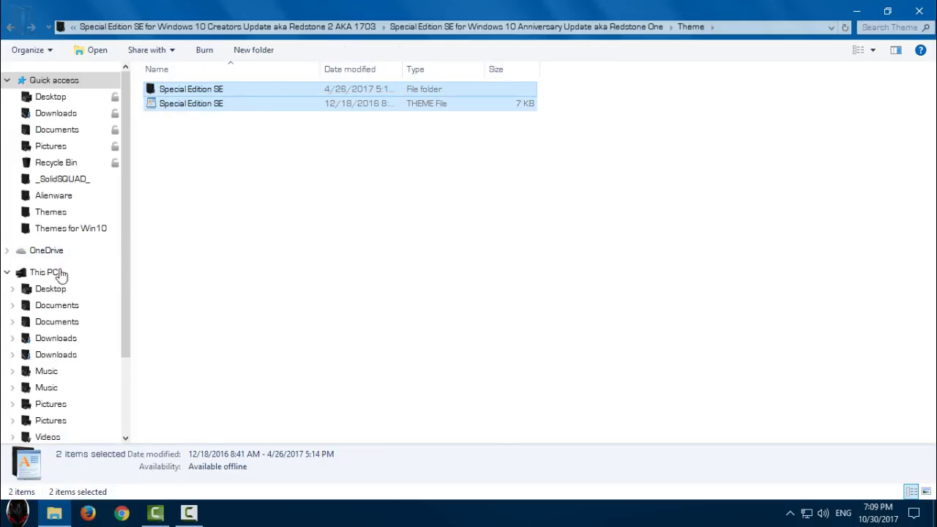
# - Paste the theme file and folder into C:\Windows\Resources\Themes
pyautogui.click(59, 271)
pyautogui.click(224, 130)
pyautogui.doubleClick(224, 129)
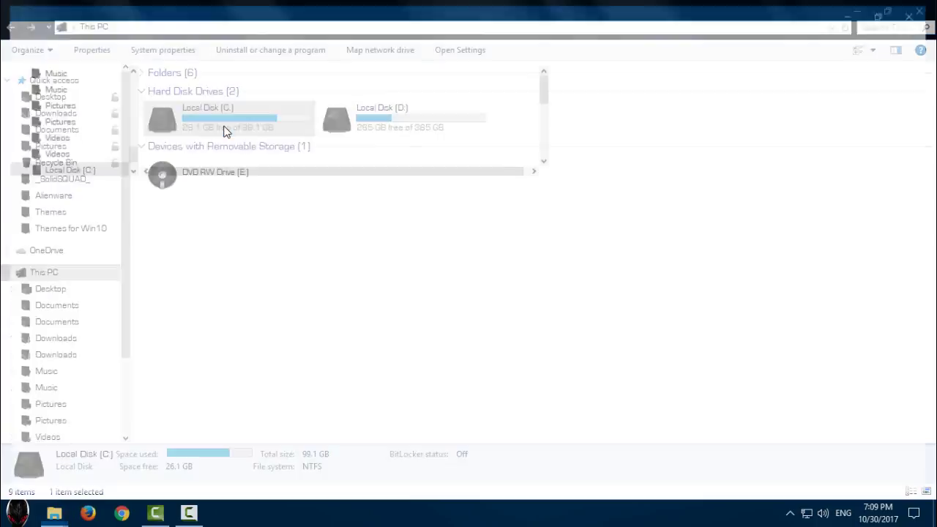
pyautogui.doubleClick(199, 298)
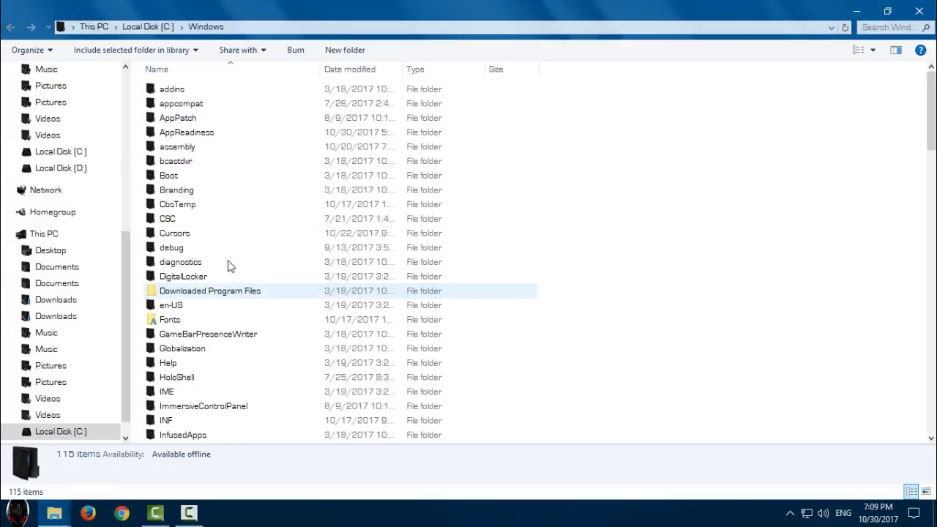
pyautogui.write('explorerreso')
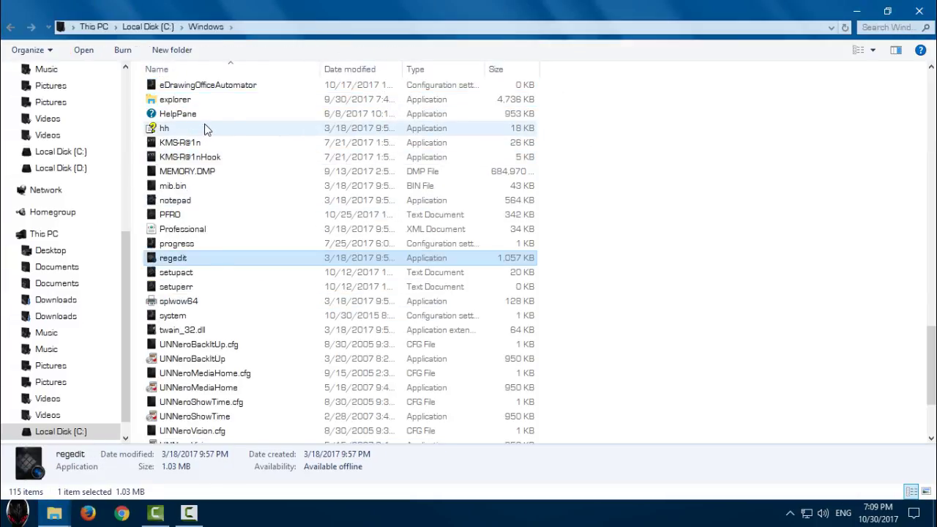
pyautogui.doubleClick(237, 136)
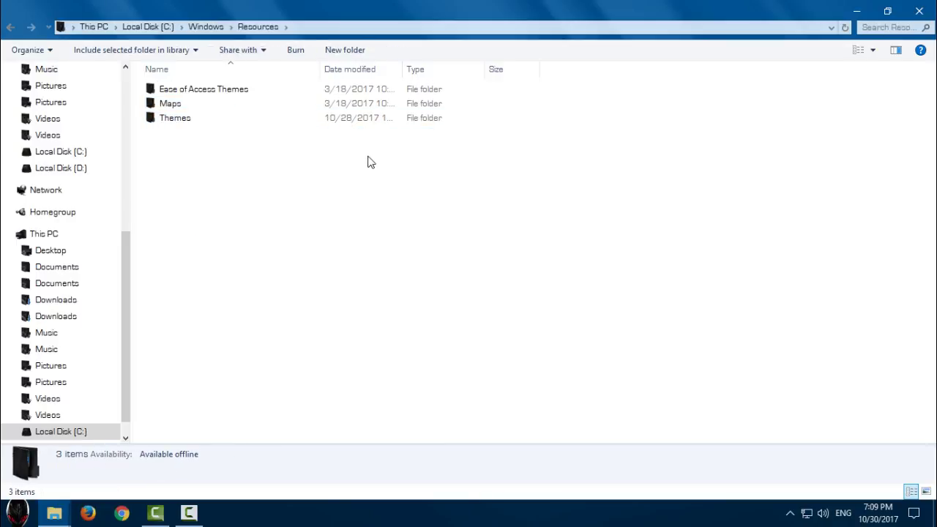
pyautogui.doubleClick(195, 122)
pyautogui.rightClick(569, 191)
pyautogui.click(635, 300)
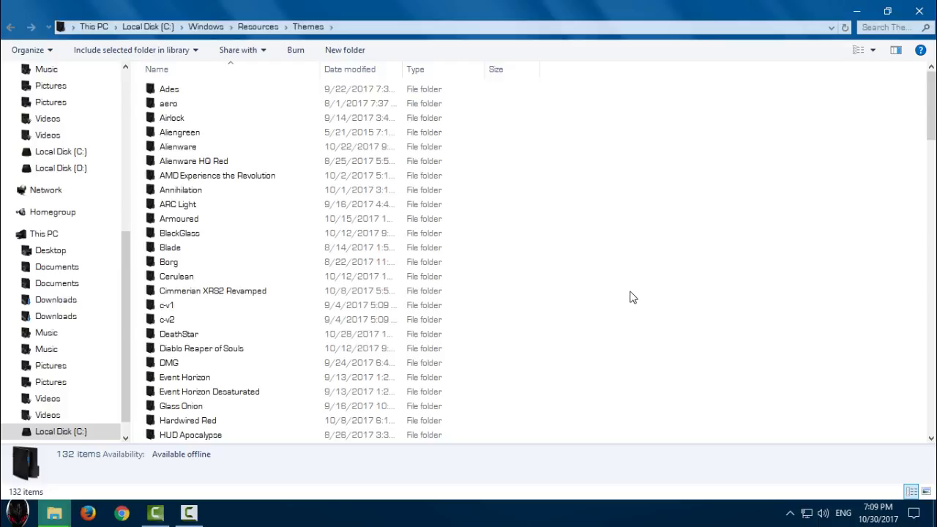
# - Close the Themes folder and open the Personalization Themes page from the desktop's Personalize option
pyautogui.click(920, 10)
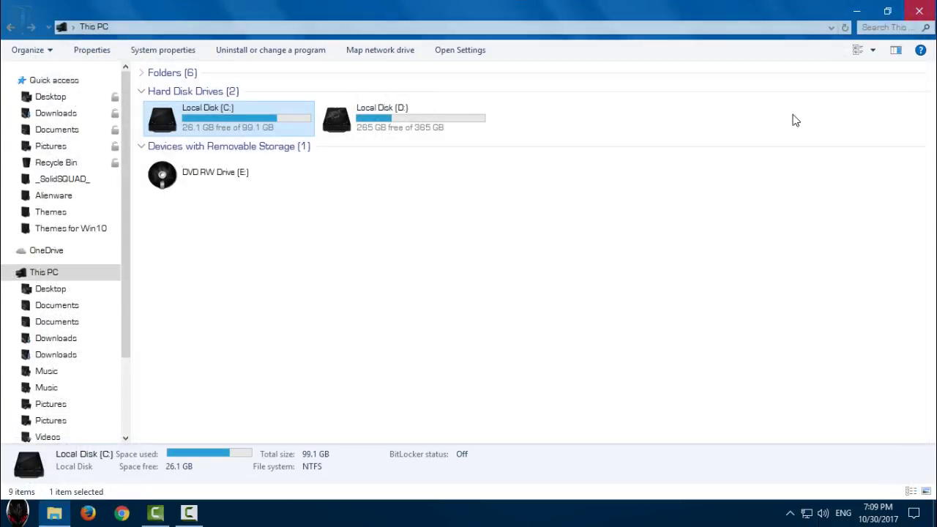
pyautogui.rightClick(335, 178)
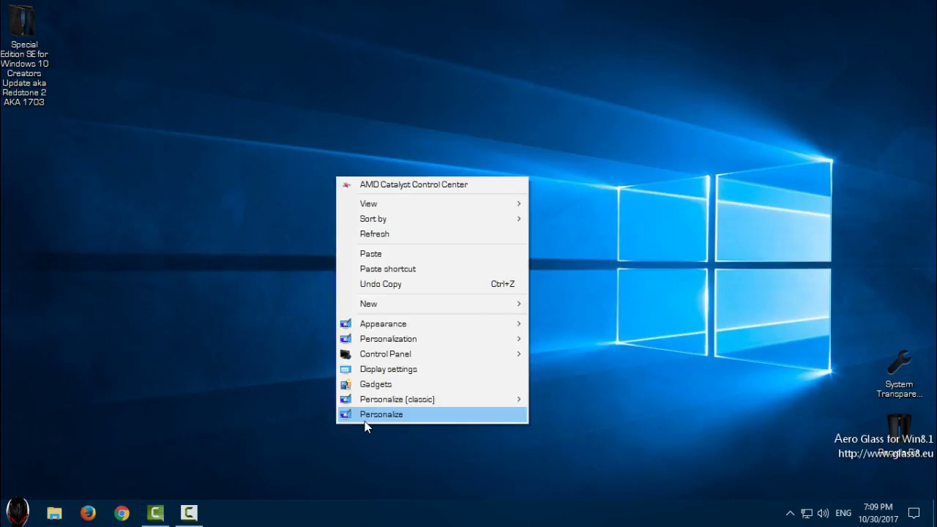
pyautogui.click(365, 419)
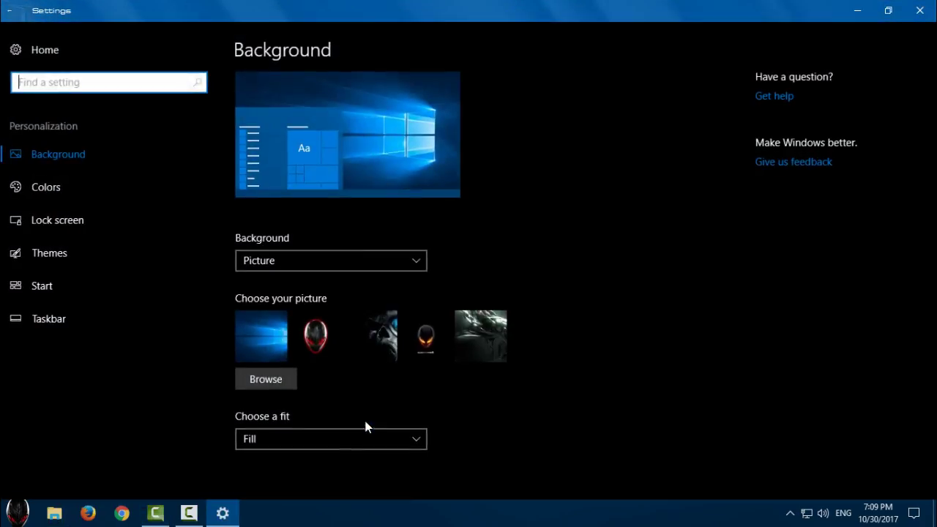
pyautogui.click(79, 262)
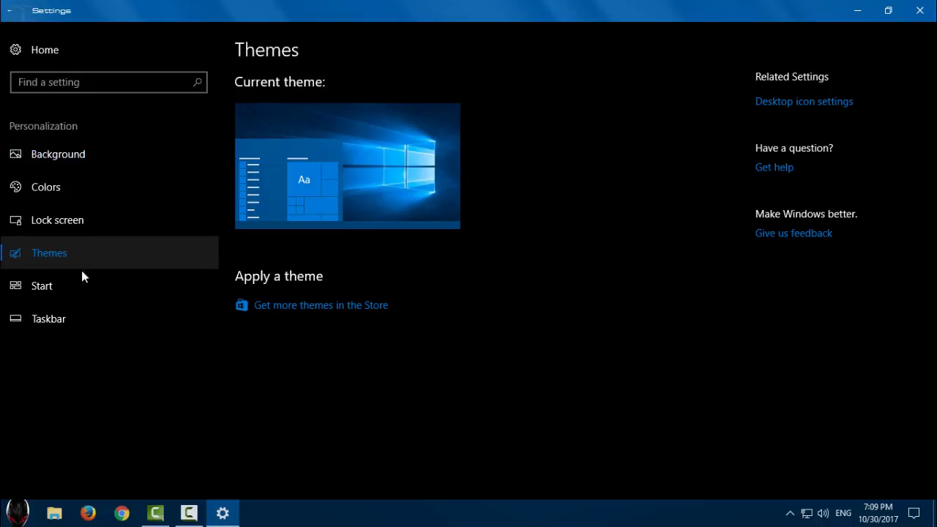
# - Scroll the installed themes list to find the Special Edition SE tile
pyautogui.scroll(-15, 655, 339)
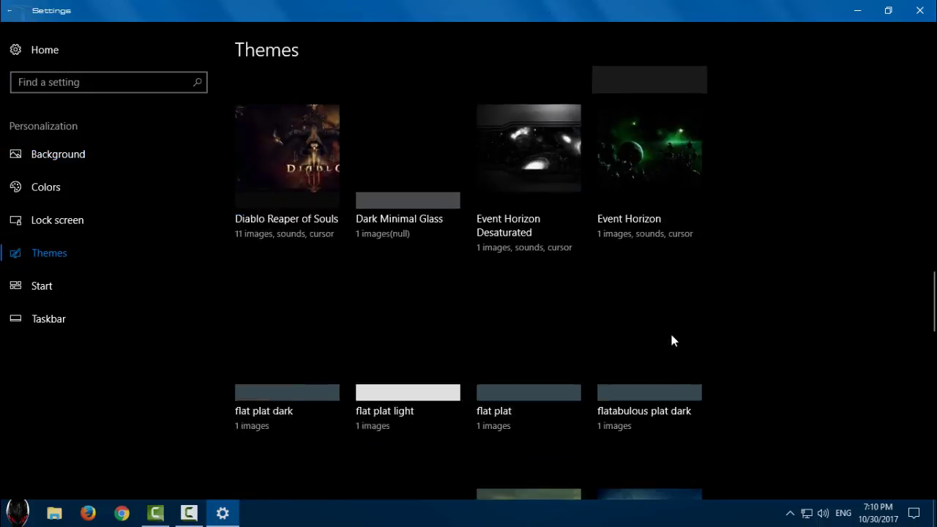
pyautogui.scroll(15, 798, 350)
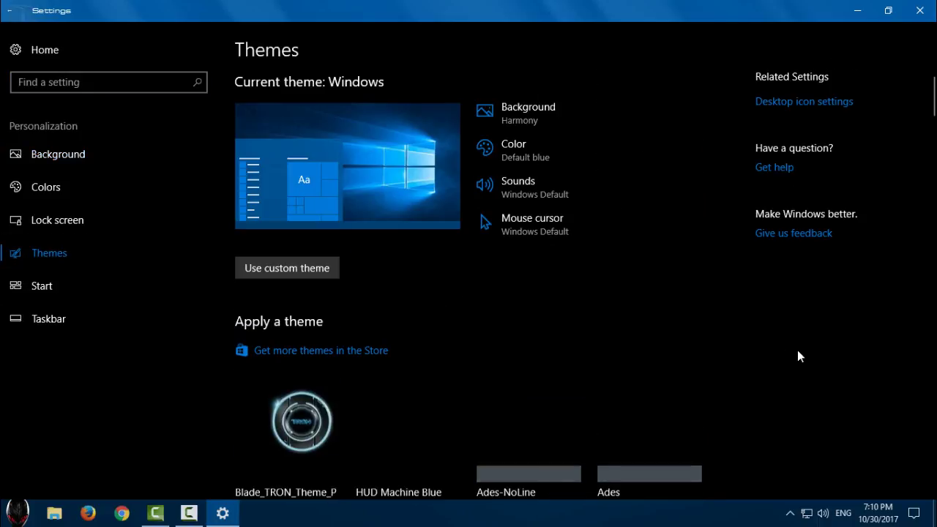
pyautogui.scroll(-12, 798, 350)
pyautogui.scroll(-20, 796, 355)
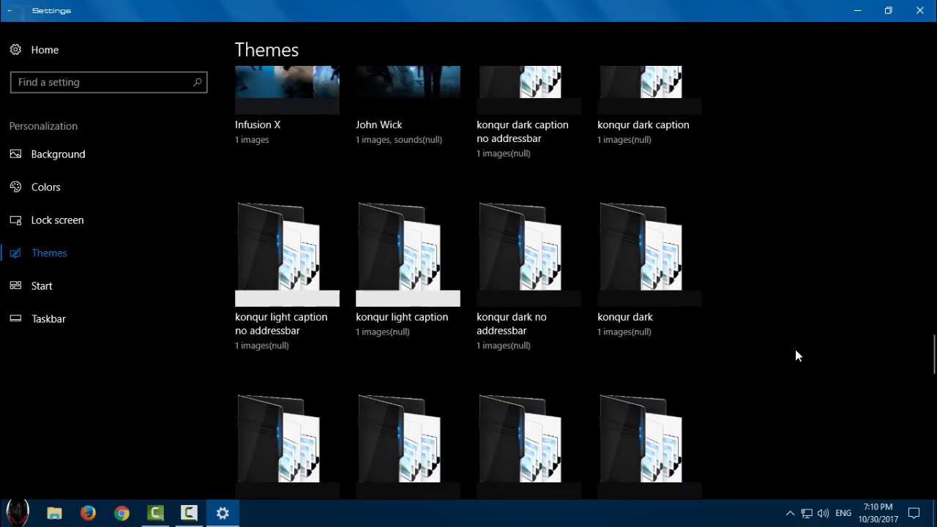
pyautogui.scroll(-10, 795, 349)
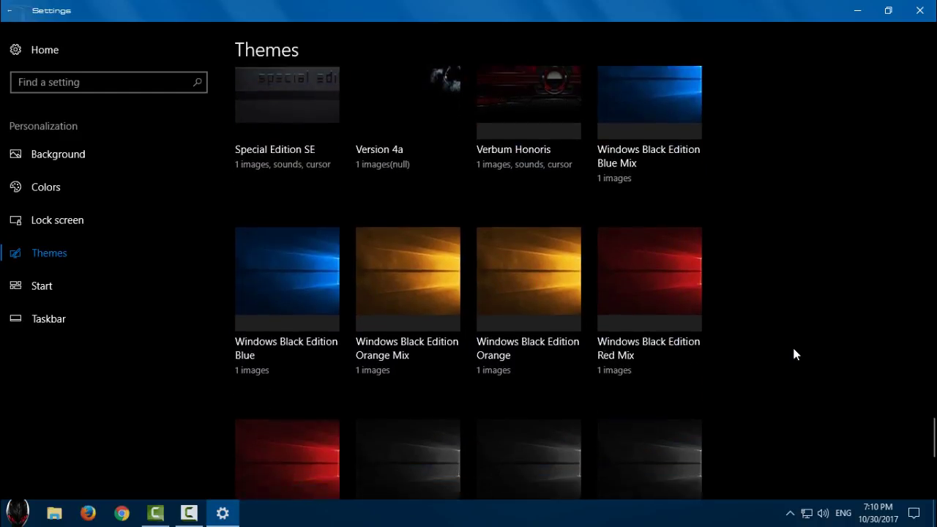
pyautogui.scroll(6, 793, 344)
pyautogui.scroll(3, 793, 348)
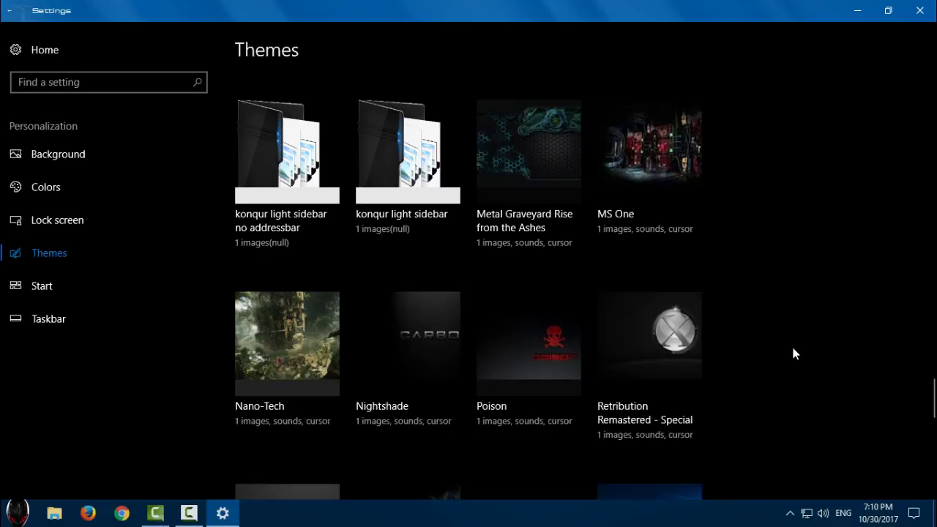
pyautogui.scroll(5, 793, 347)
pyautogui.scroll(-3, 793, 349)
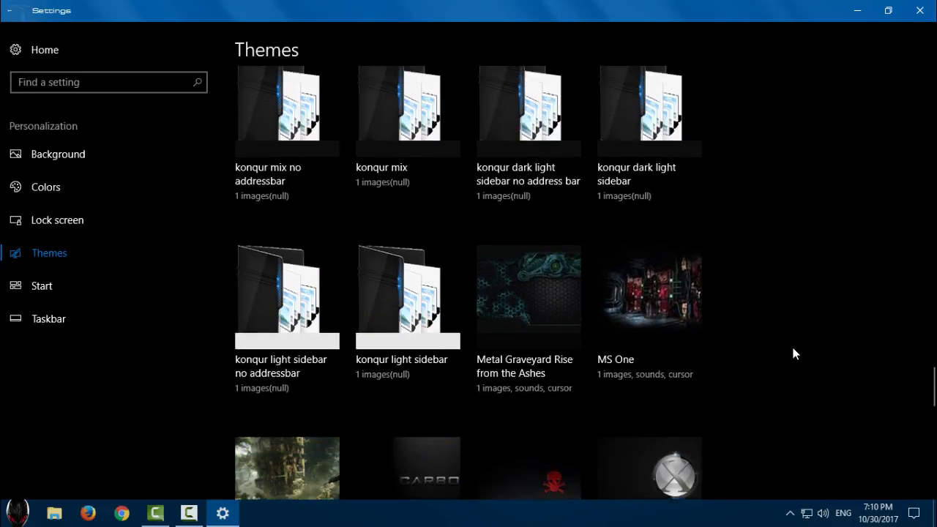
pyautogui.scroll(6, 793, 349)
pyautogui.scroll(8, 794, 353)
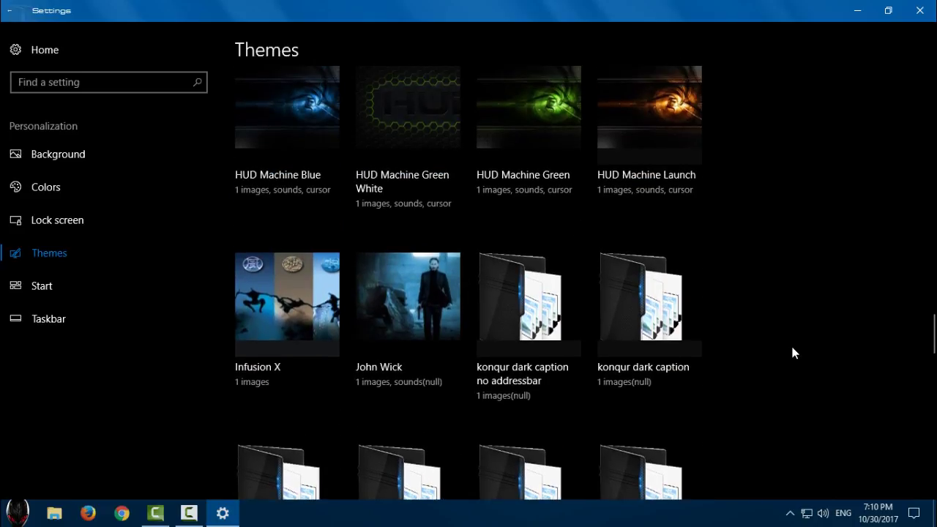
pyautogui.scroll(1, 793, 353)
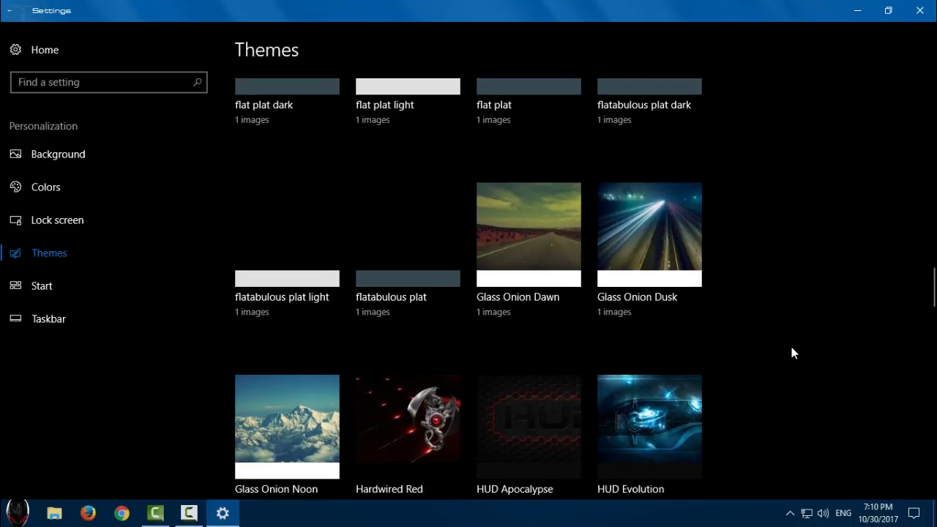
pyautogui.scroll(7, 791, 351)
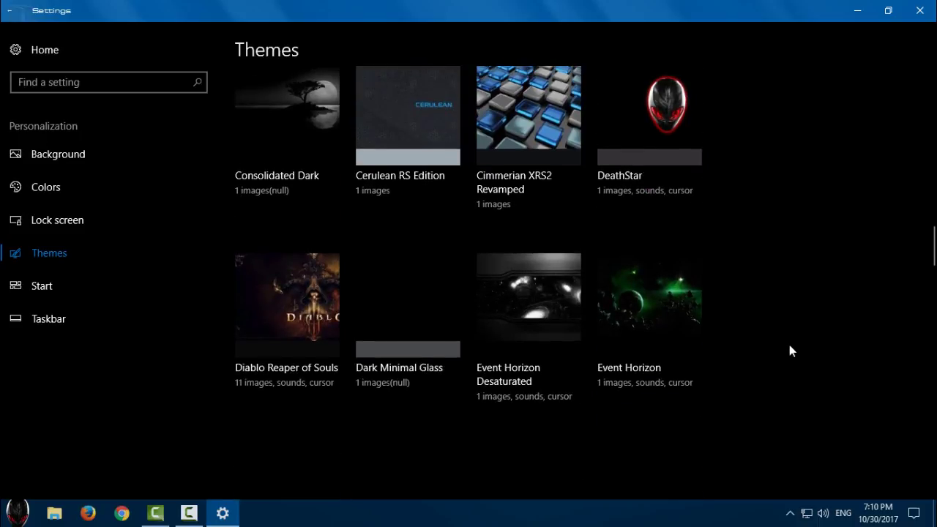
pyautogui.scroll(4, 789, 345)
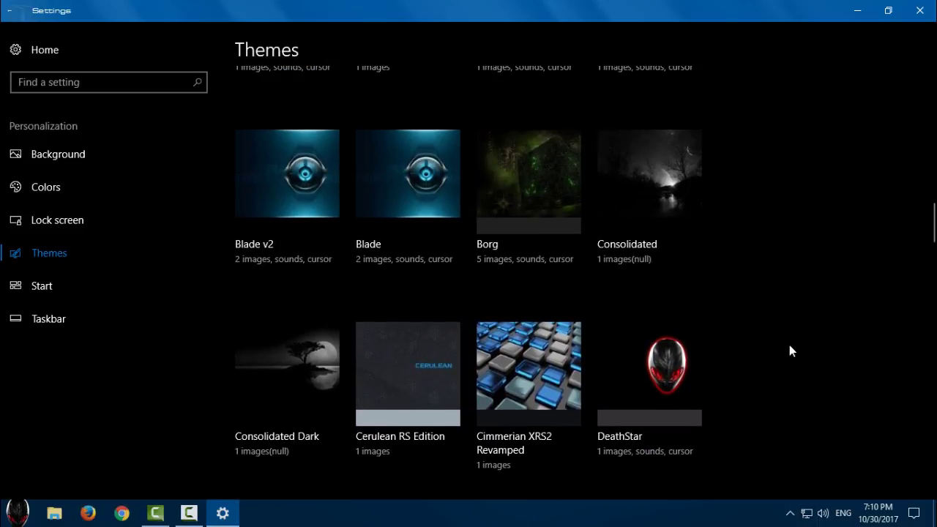
pyautogui.scroll(4, 789, 345)
pyautogui.scroll(-12, 789, 345)
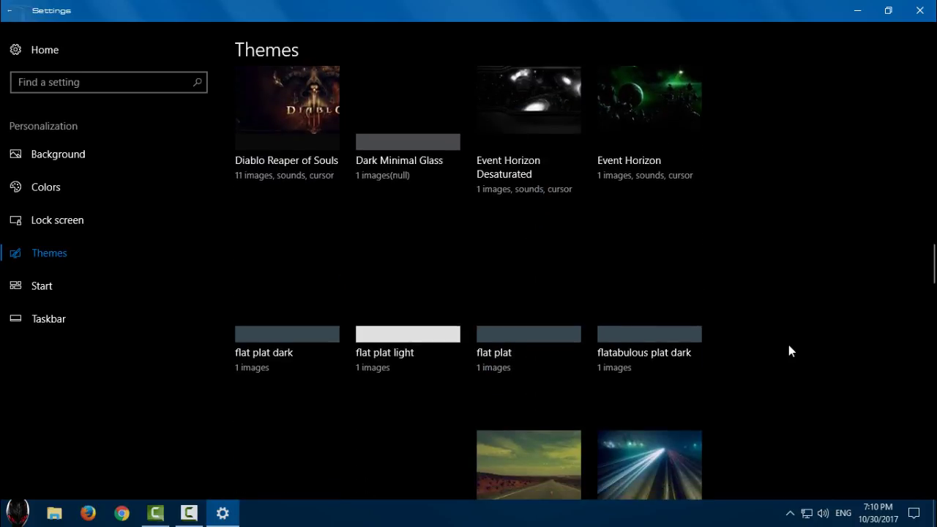
pyautogui.scroll(-14, 788, 345)
pyautogui.scroll(-5, 788, 344)
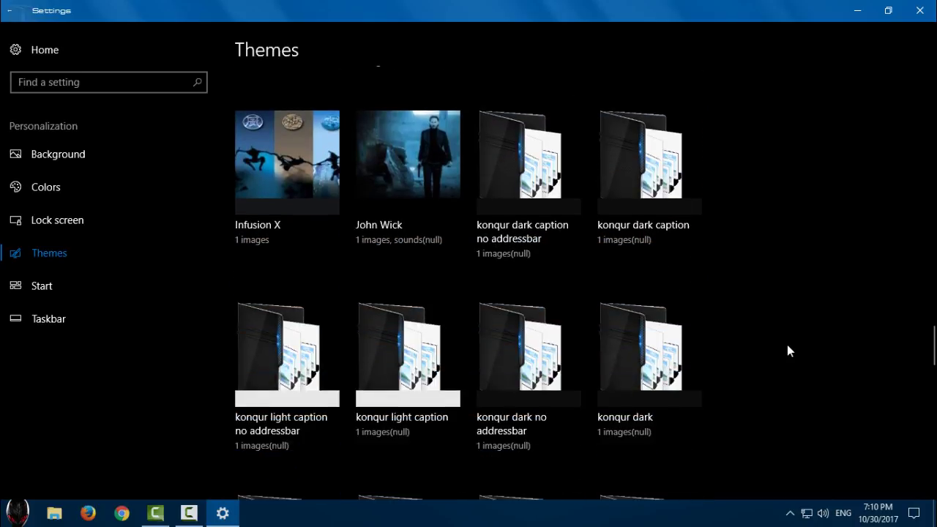
pyautogui.scroll(-8, 787, 345)
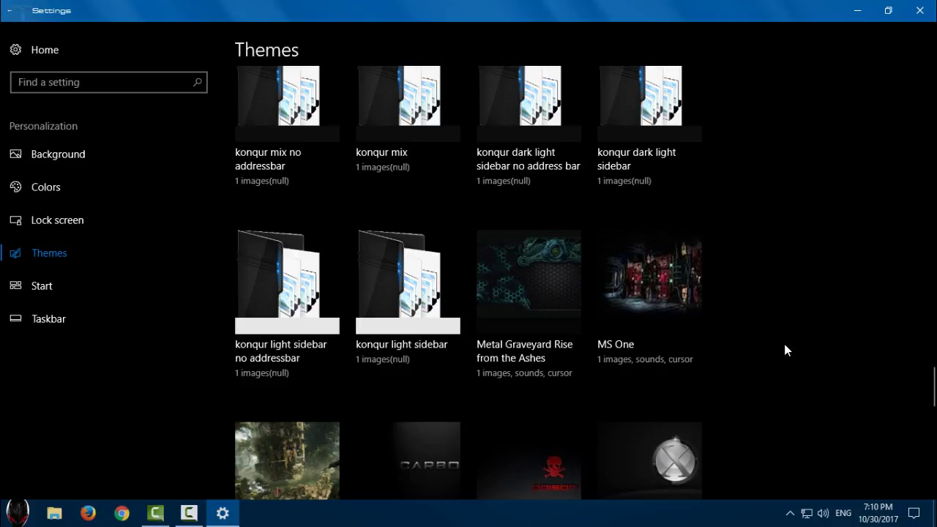
pyautogui.scroll(-8, 785, 346)
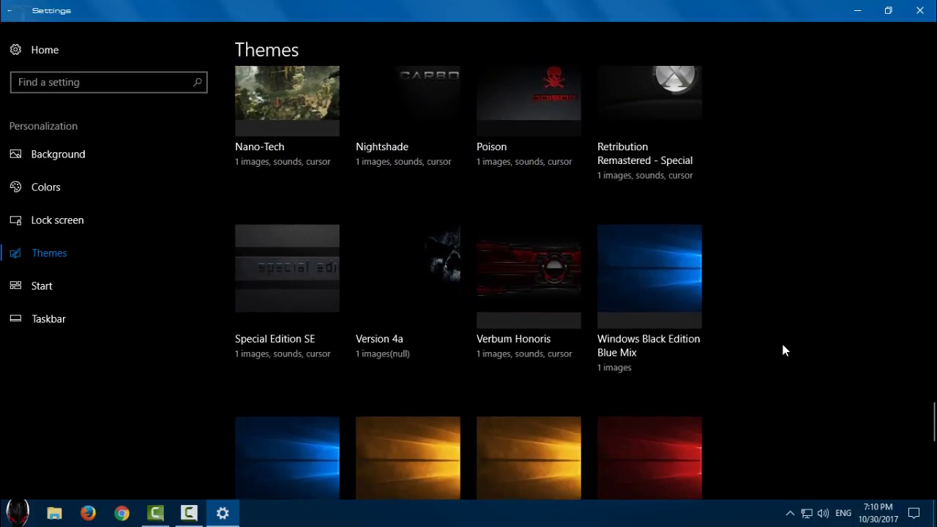
# - Apply the Special Edition SE theme, close Settings, and refresh the desktop while checking Start
pyautogui.click(277, 284)
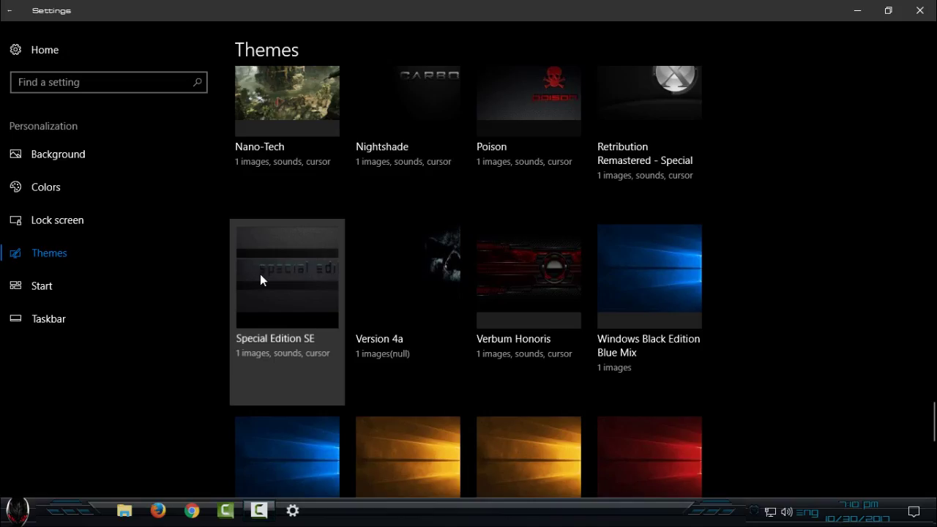
pyautogui.click(920, 10)
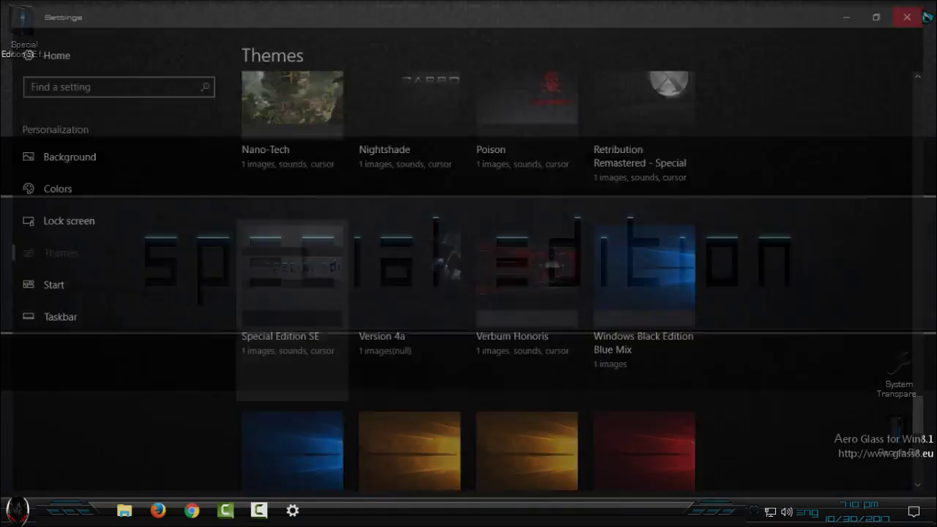
pyautogui.rightClick(323, 126)
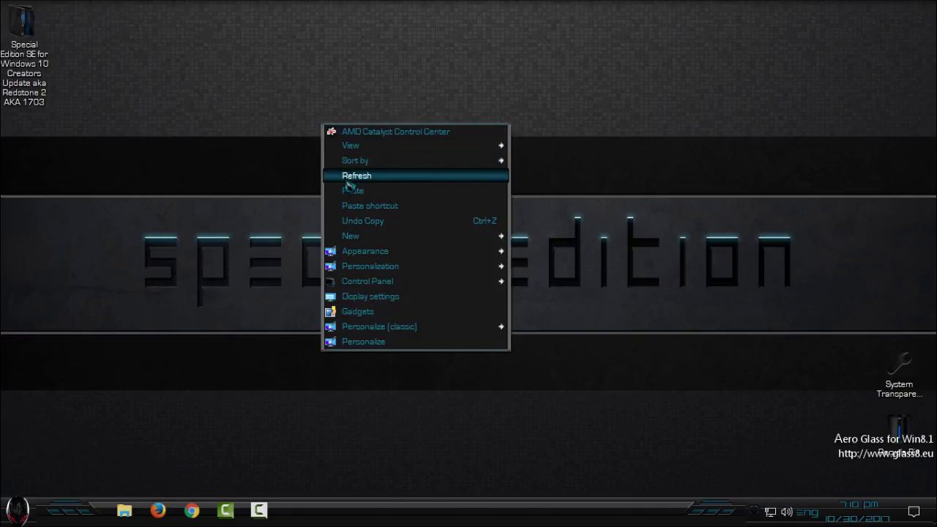
pyautogui.click(349, 177)
pyautogui.click(18, 510)
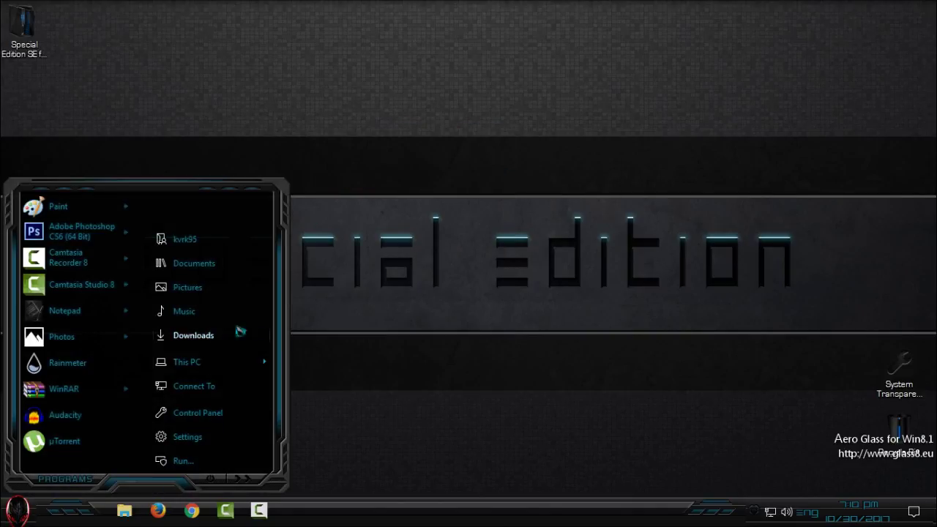
pyautogui.press('Escape')
pyautogui.click(22, 511)
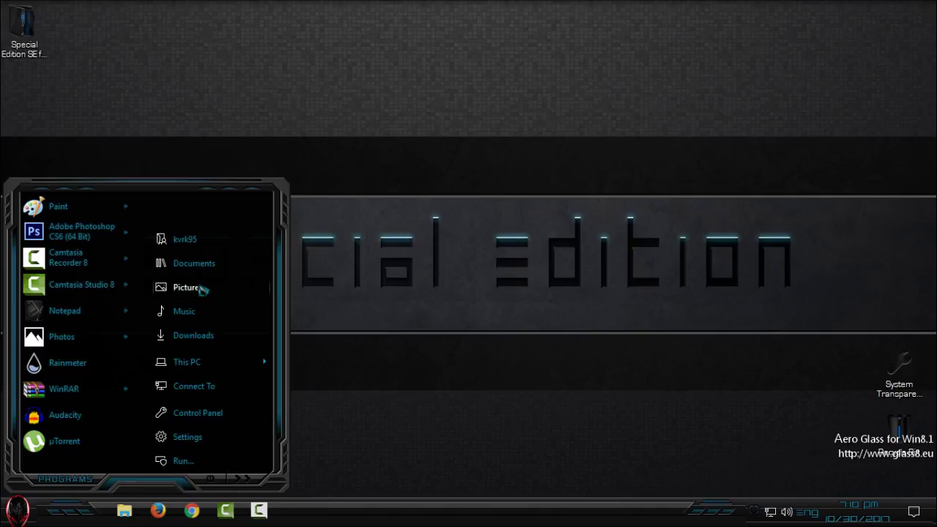
pyautogui.rightClick(351, 239)
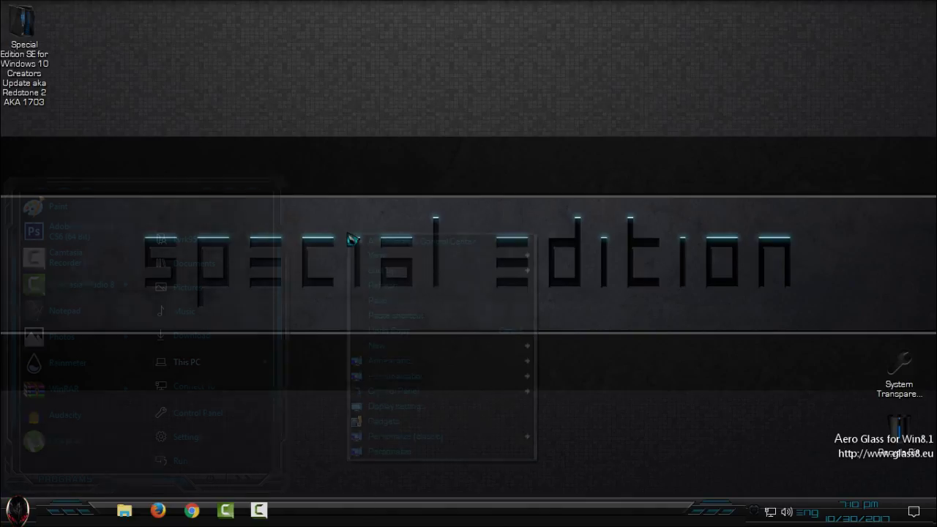
pyautogui.click(375, 286)
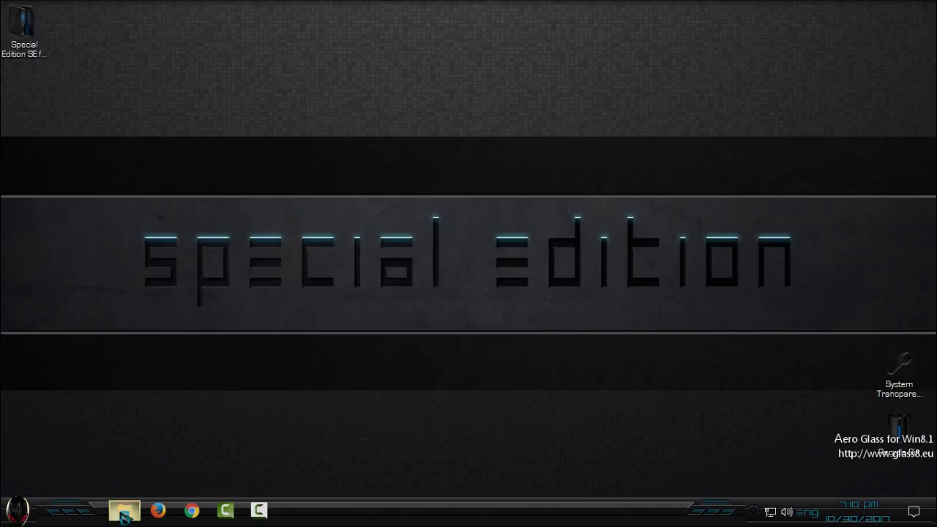
# - Briefly open This PC in a smaller Explorer window, then inspect the themed Start menu twice
pyautogui.click(124, 513)
pyautogui.click(67, 272)
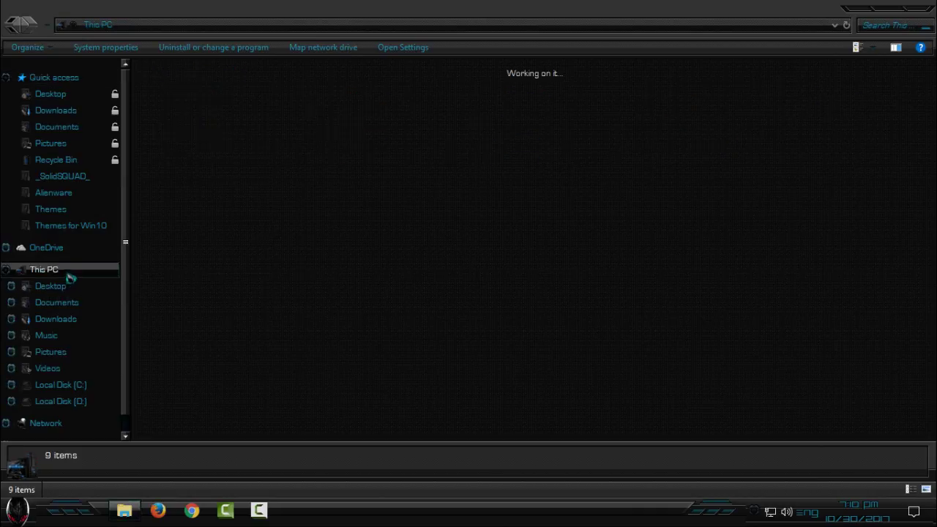
pyautogui.moveTo(348, 16); pyautogui.dragTo(505, 96)
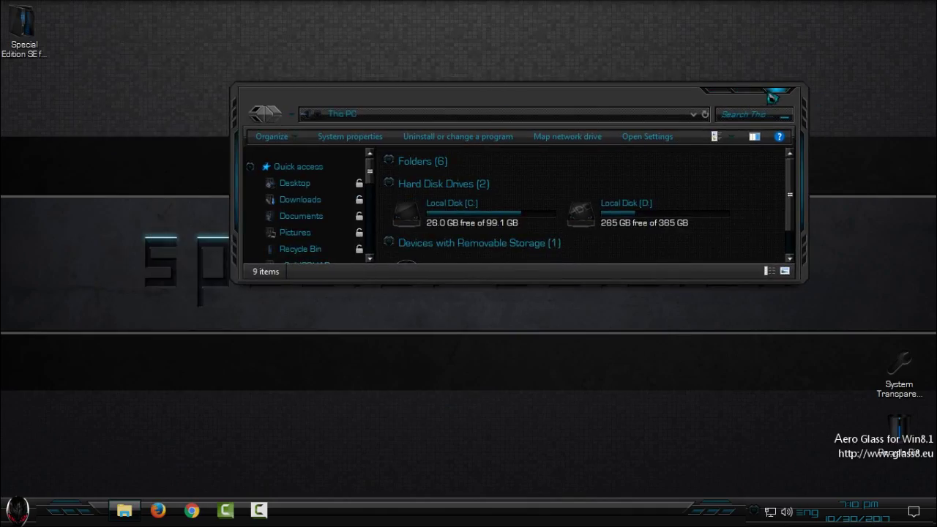
pyautogui.click(770, 94)
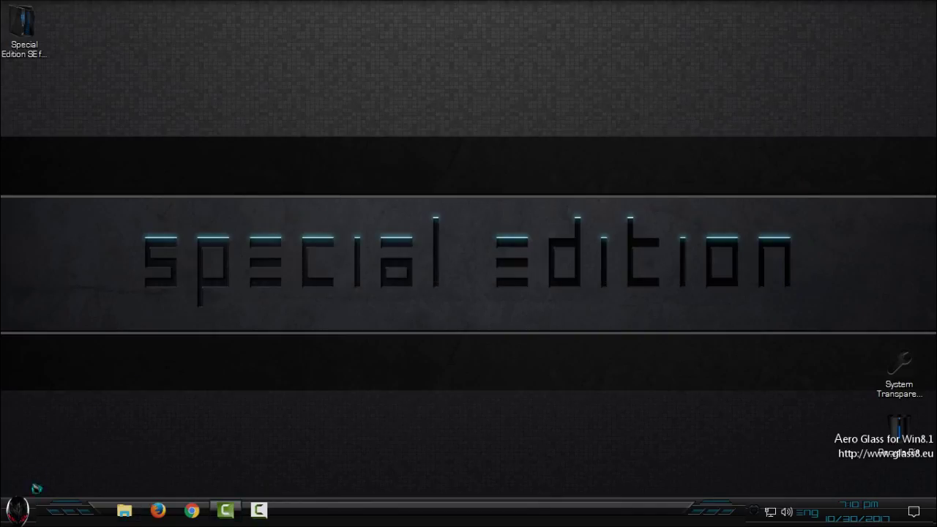
pyautogui.click(22, 511)
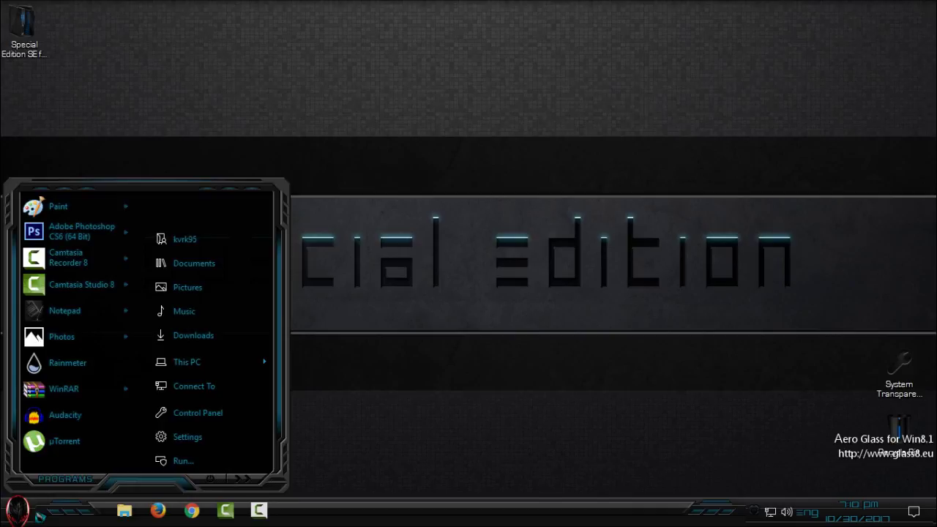
pyautogui.click(41, 517)
pyautogui.click(22, 517)
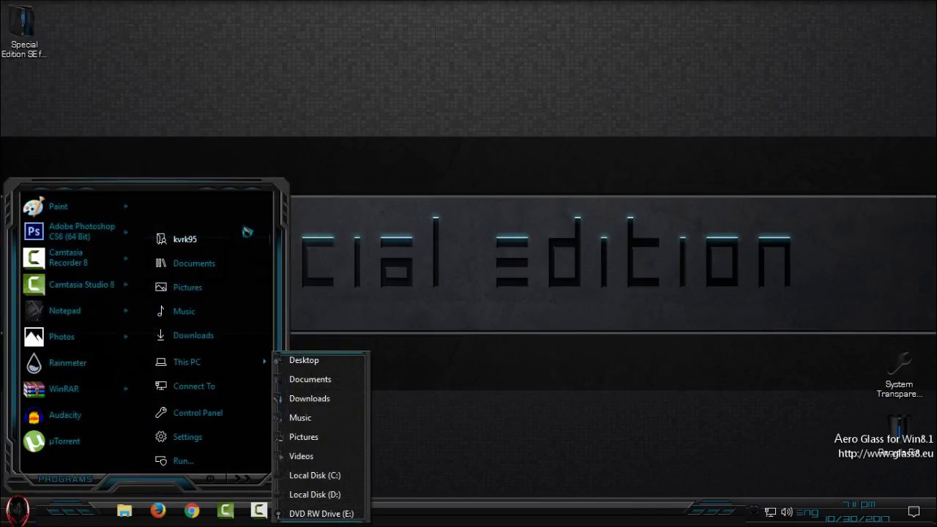
pyautogui.click(13, 523)
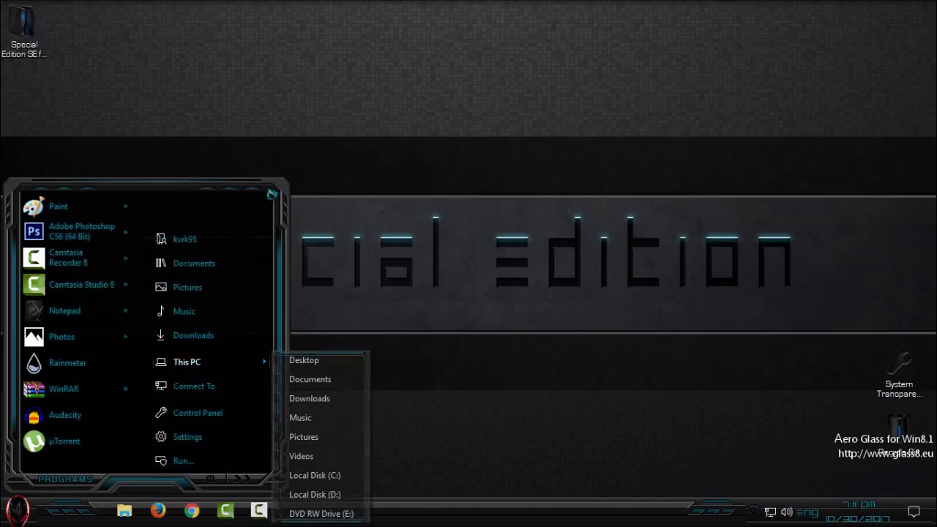
# - Open StartIsBack Properties on the Appearance tab and add a custom Start button image from Desktop
pyautogui.rightClick(224, 204)
pyautogui.click(238, 212)
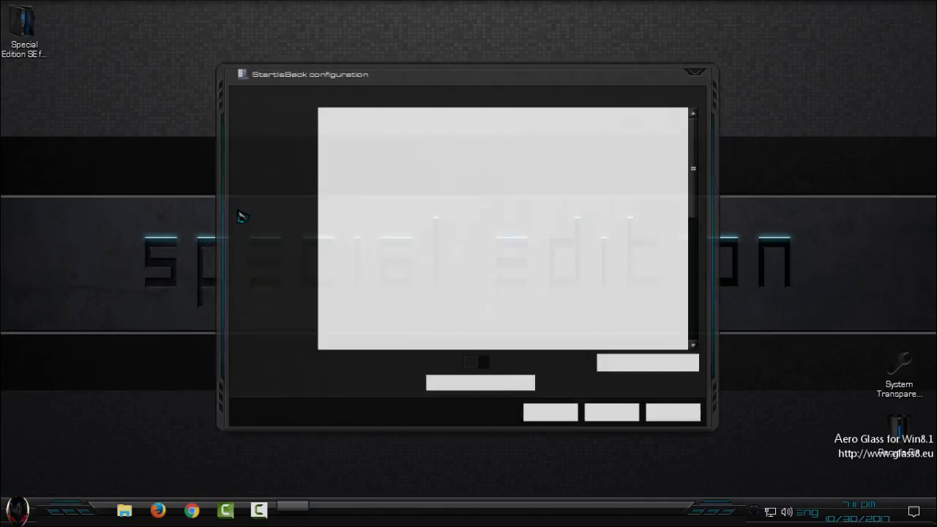
pyautogui.click(275, 135)
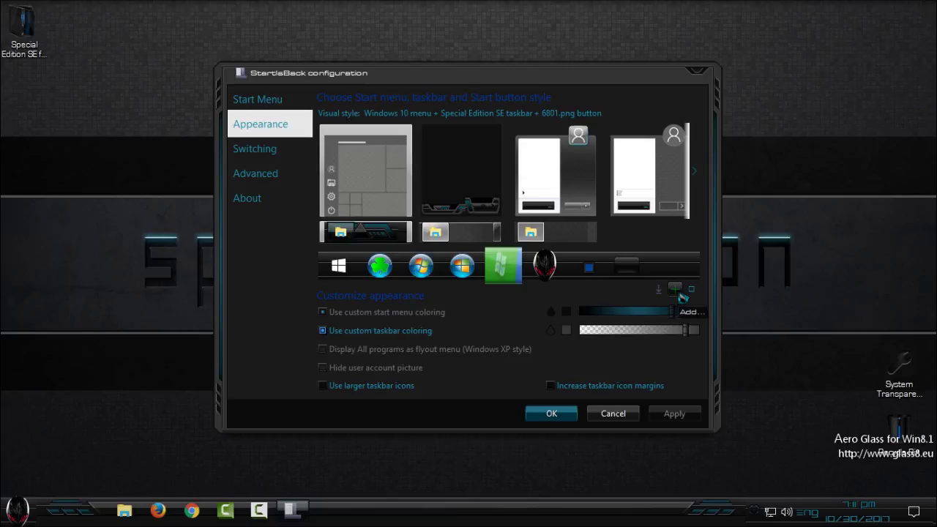
pyautogui.click(676, 289)
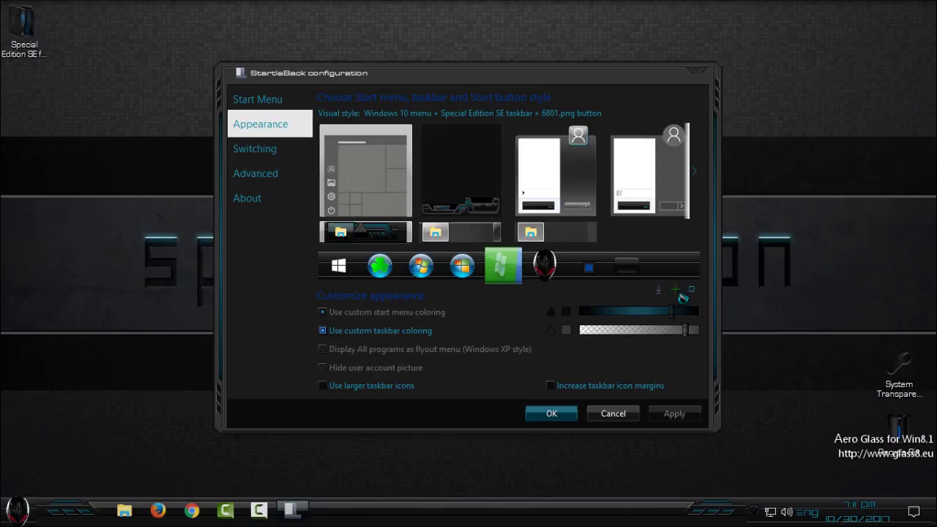
pyautogui.scroll(3, 320, 216)
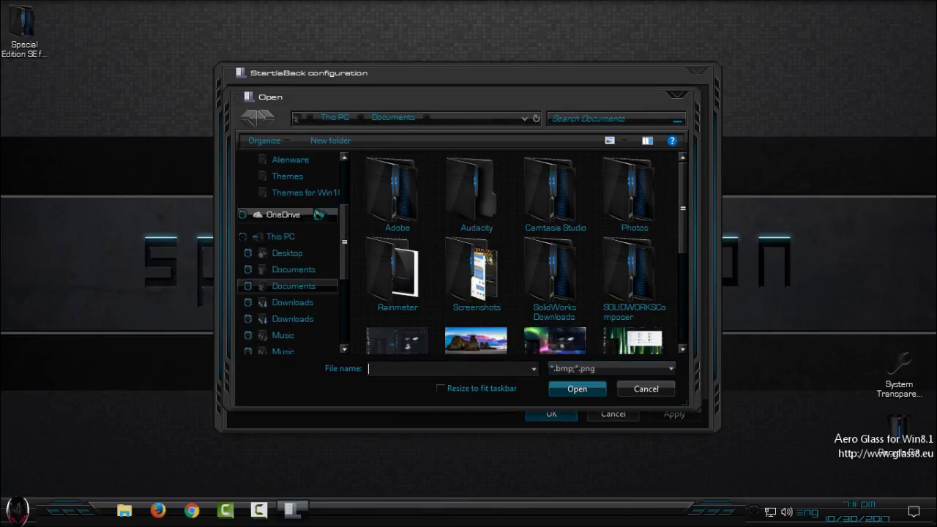
pyautogui.click(286, 252)
# - Load the 6801 orb from Theme\Special Edition SE\Start Orb and apply it
pyautogui.doubleClick(409, 223)
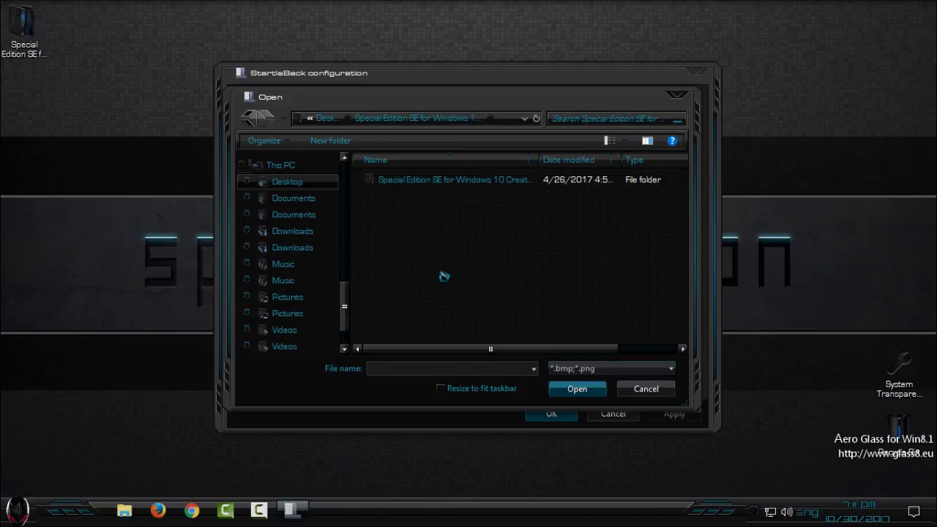
pyautogui.doubleClick(428, 183)
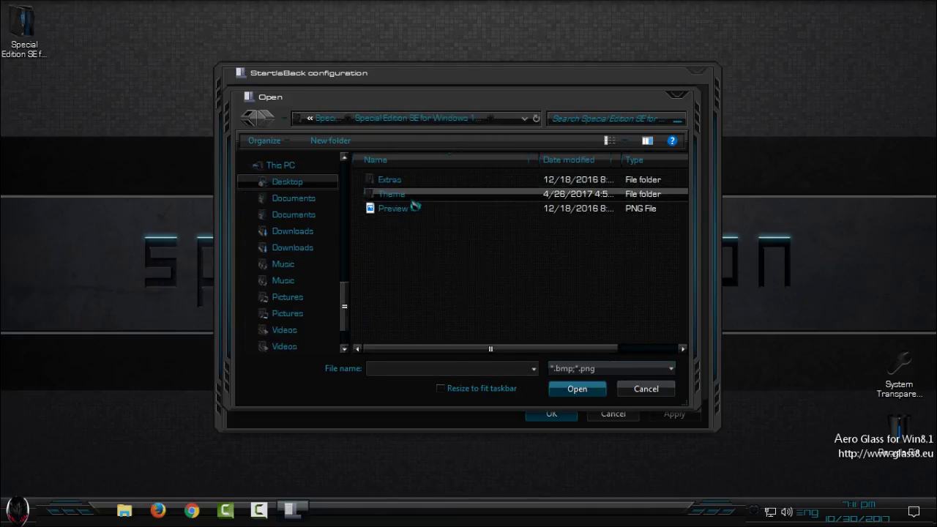
pyautogui.doubleClick(416, 196)
pyautogui.doubleClick(426, 183)
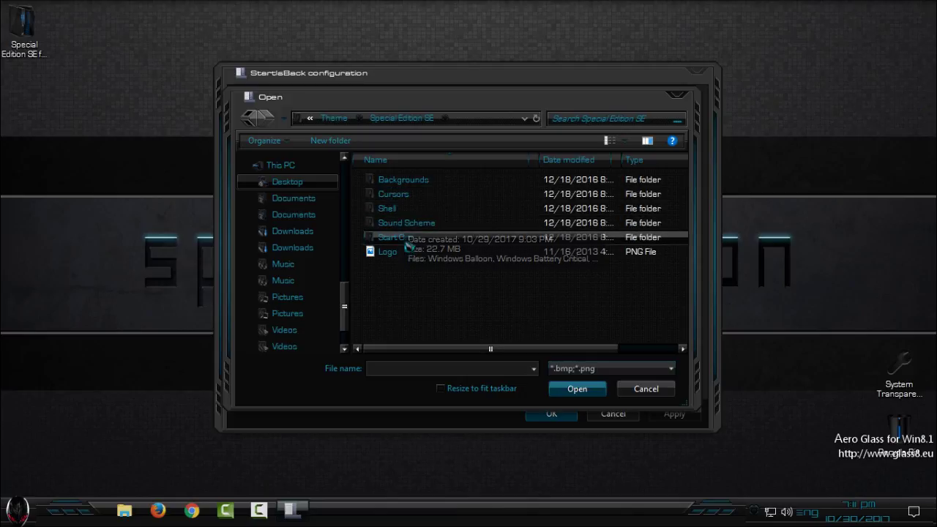
pyautogui.doubleClick(407, 237)
pyautogui.click(401, 236)
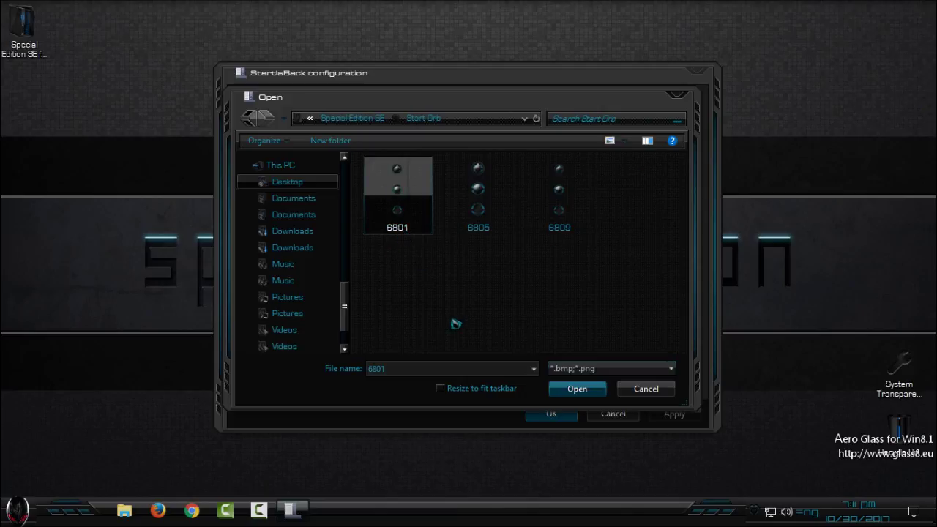
pyautogui.click(554, 393)
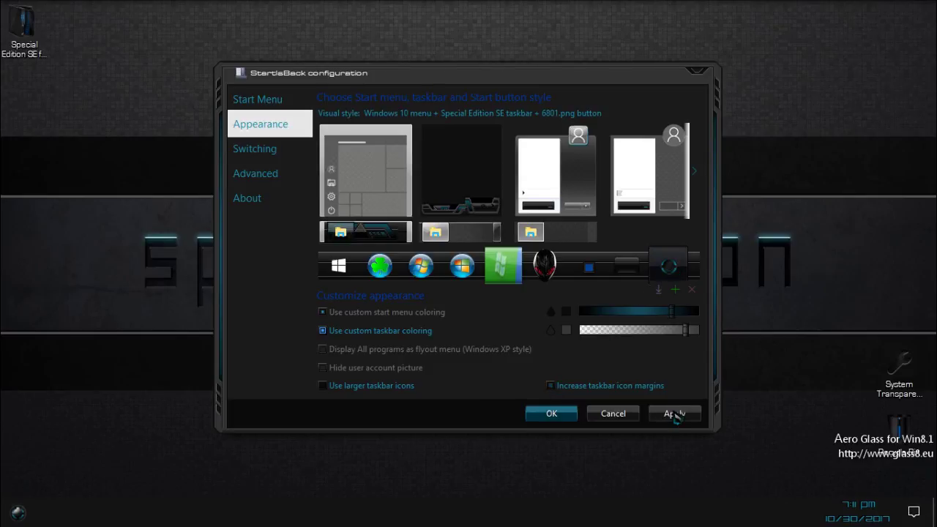
pyautogui.click(674, 413)
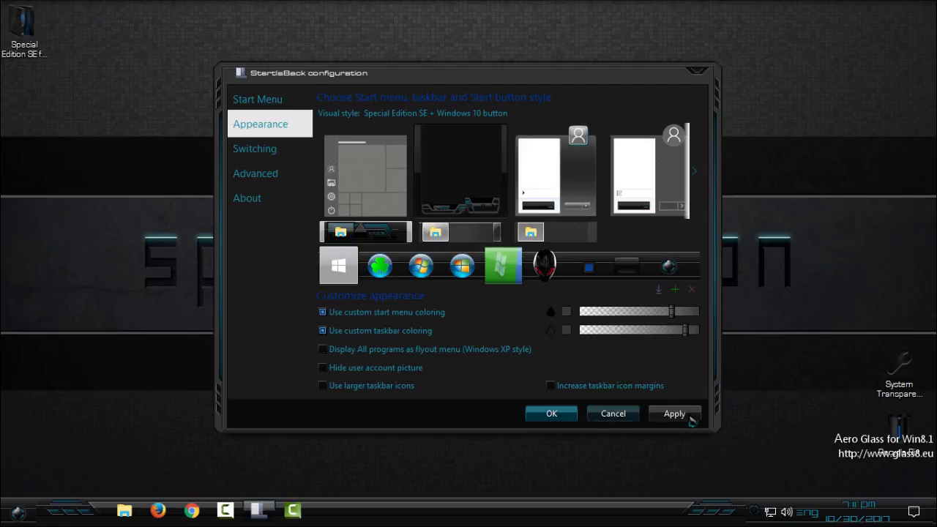
# - Use the Special Edition SE style with the 6801 orb, apply, preview Start, and confirm with OK
pyautogui.click(691, 417)
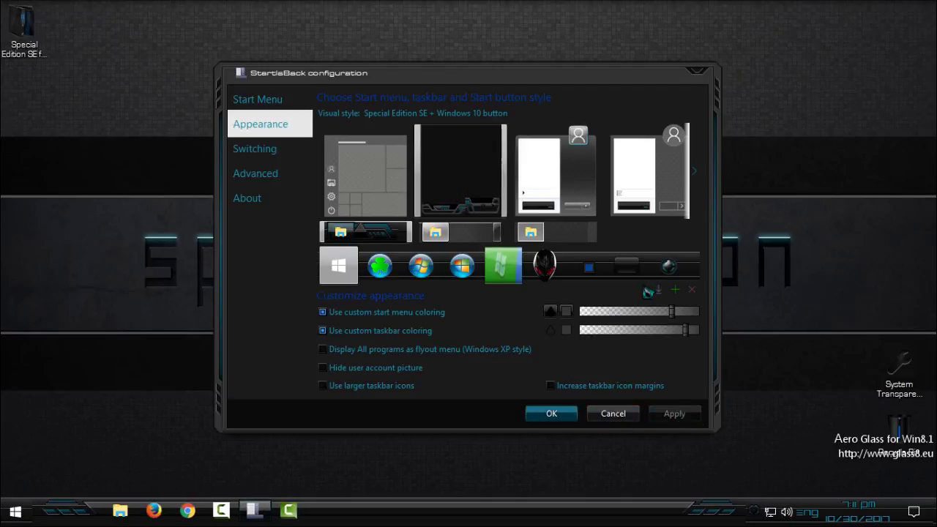
pyautogui.click(668, 266)
pyautogui.click(671, 414)
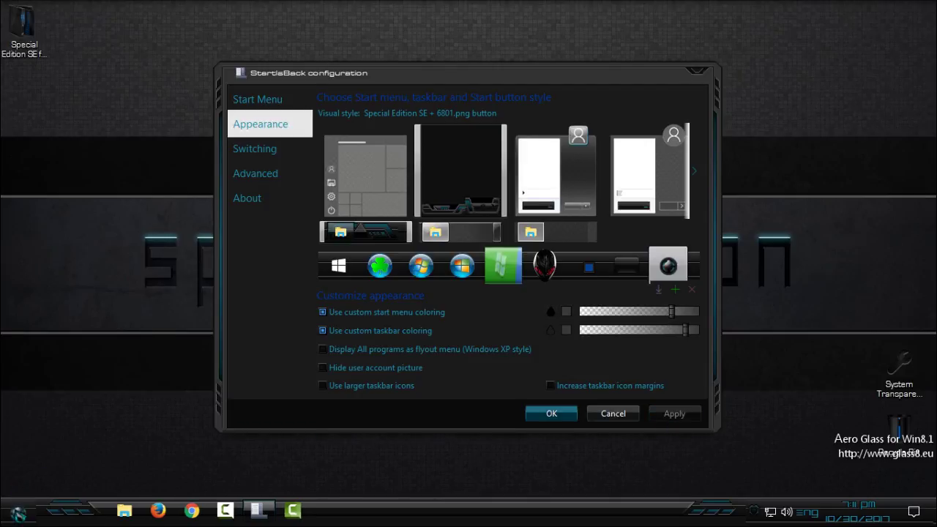
pyautogui.click(18, 512)
pyautogui.click(18, 511)
pyautogui.click(555, 421)
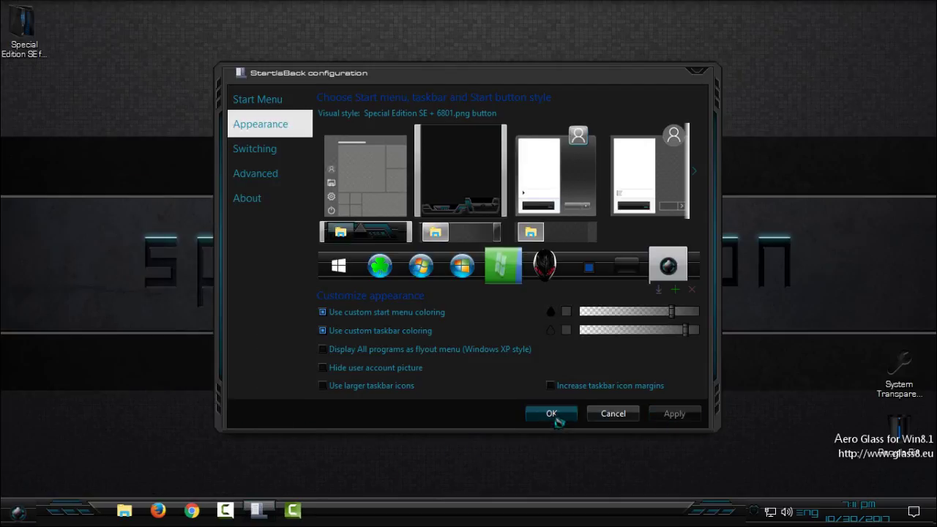
pyautogui.press('super')
pyautogui.rightClick(392, 165)
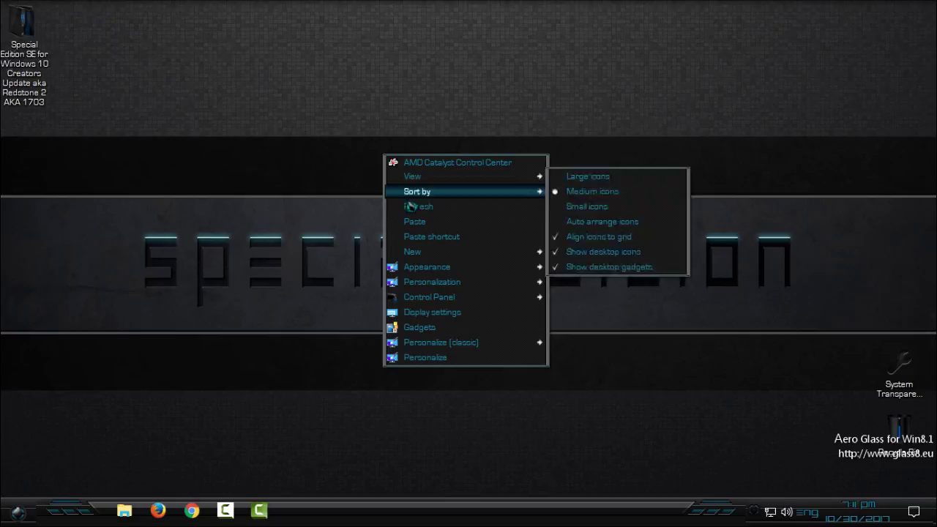
pyautogui.click(410, 204)
pyautogui.doubleClick(22, 25)
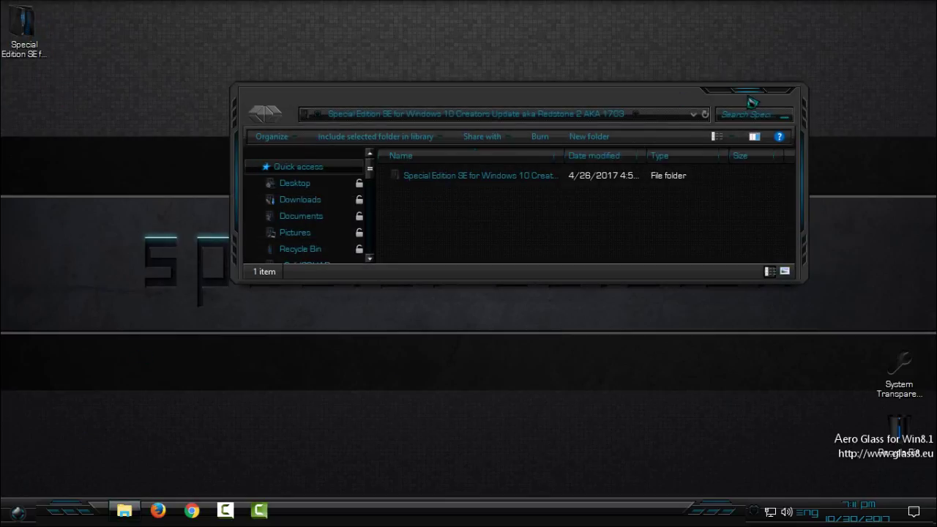
pyautogui.click(748, 97)
pyautogui.doubleClick(223, 100)
pyautogui.doubleClick(222, 95)
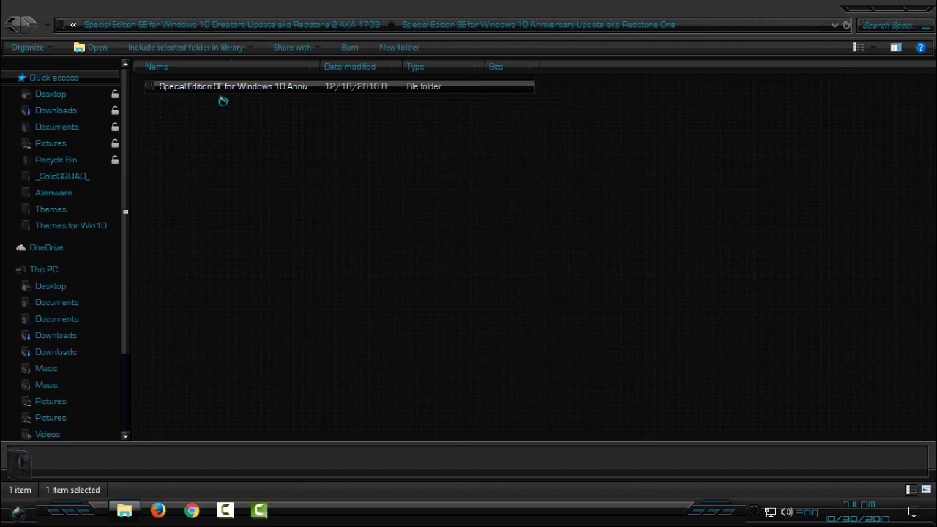
pyautogui.doubleClick(209, 89)
pyautogui.doubleClick(212, 148)
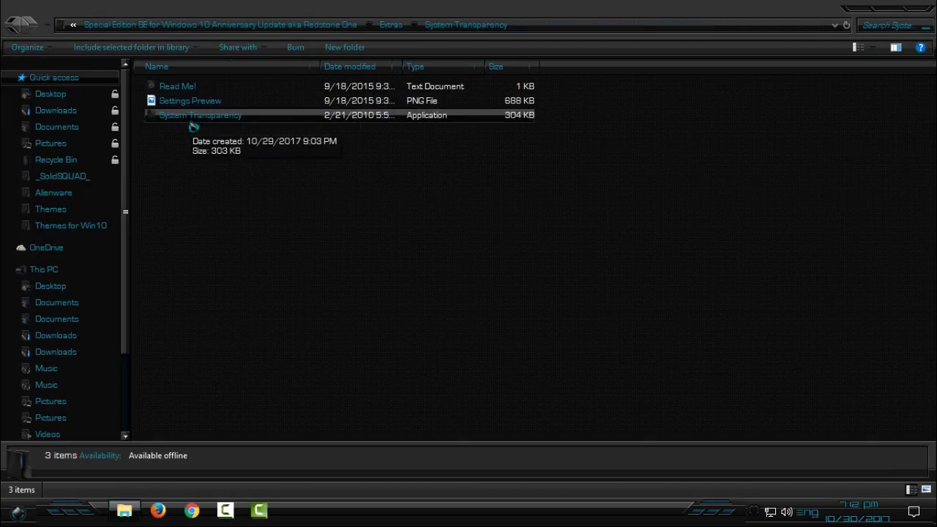
pyautogui.click(918, 10)
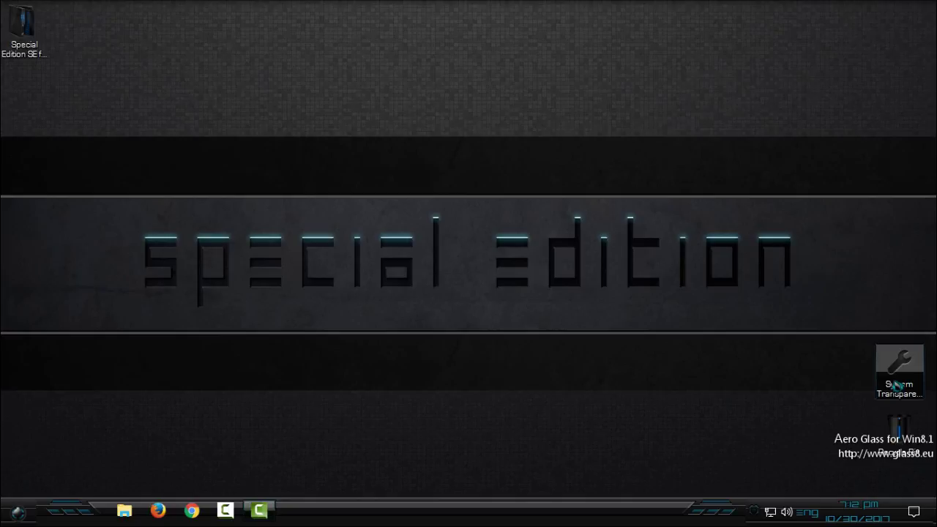
# - Launch System Transparency and open its Setup and Info window from the tray icon
pyautogui.doubleClick(897, 386)
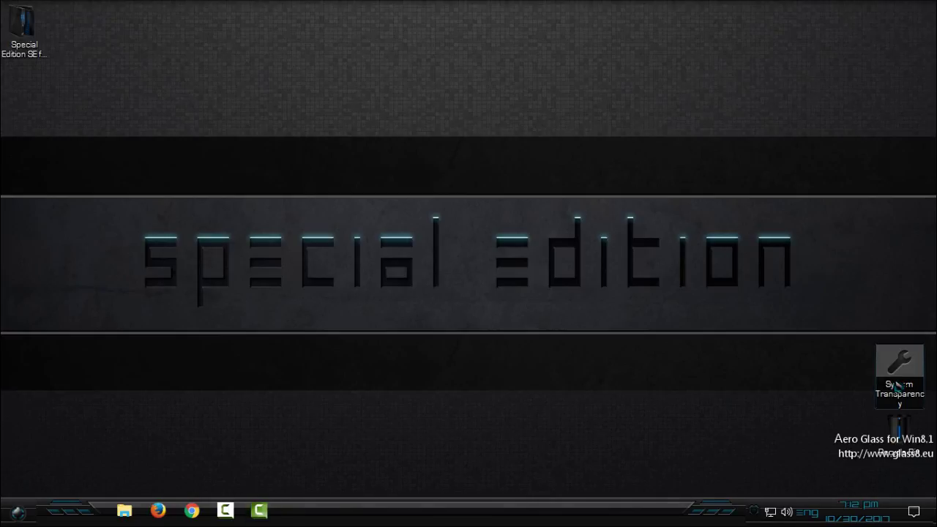
pyautogui.click(757, 511)
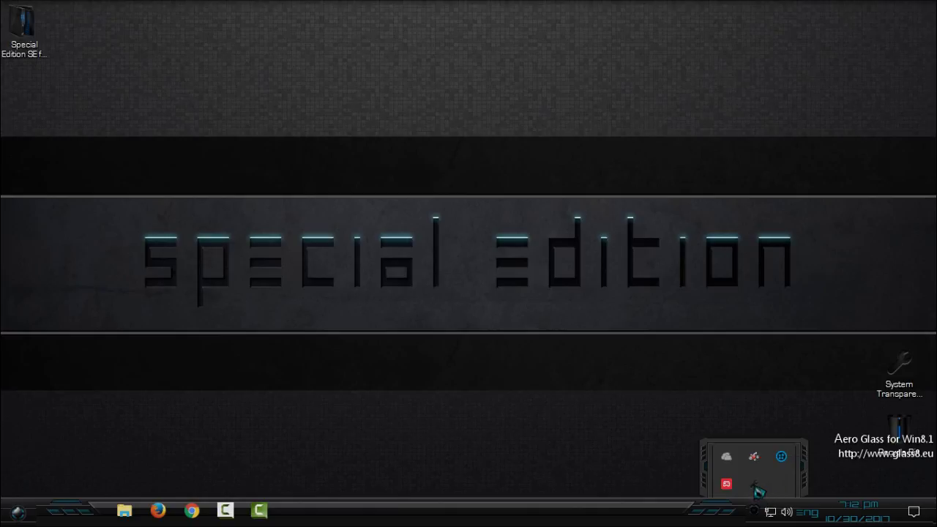
pyautogui.rightClick(759, 490)
pyautogui.click(806, 446)
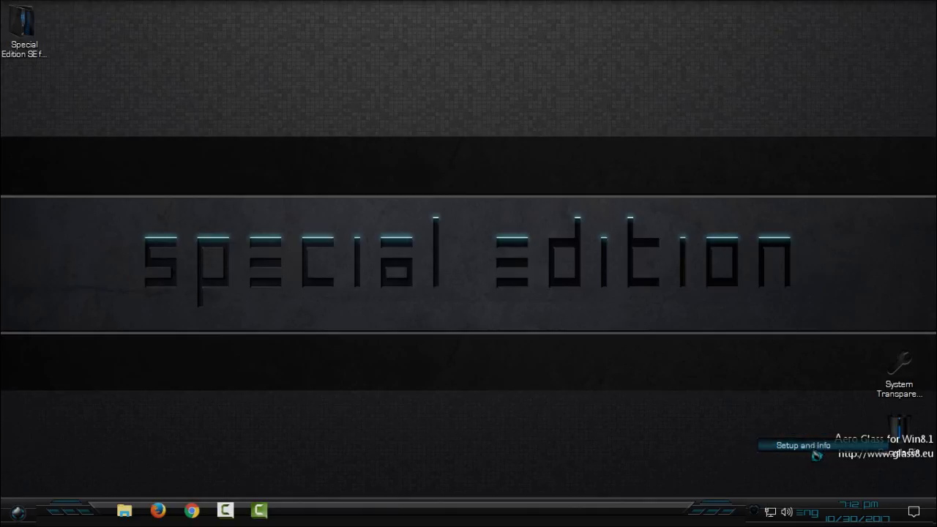
# - Set transparency to 220 for menus, the taskbar, the Start menu and all Explorer windows
pyautogui.click(466, 246)
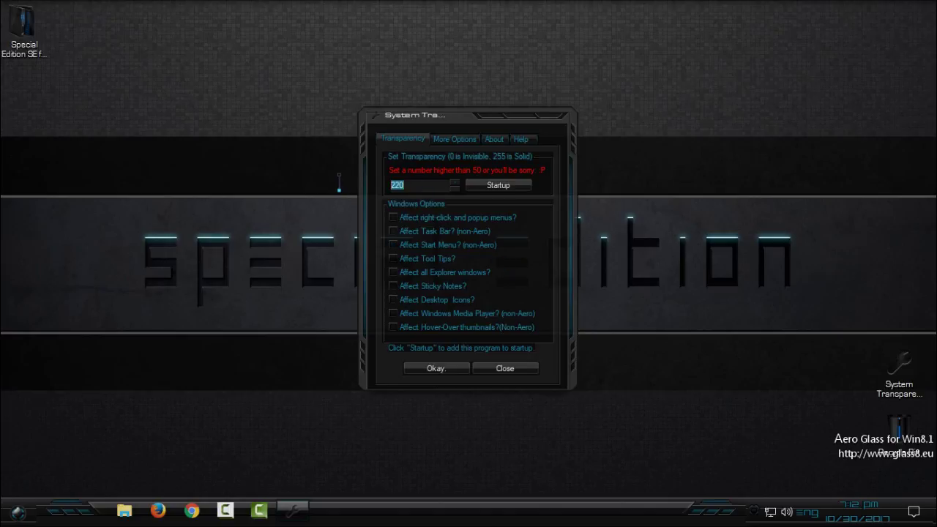
pyautogui.doubleClick(396, 186)
pyautogui.click(393, 218)
pyautogui.click(393, 231)
pyautogui.click(394, 244)
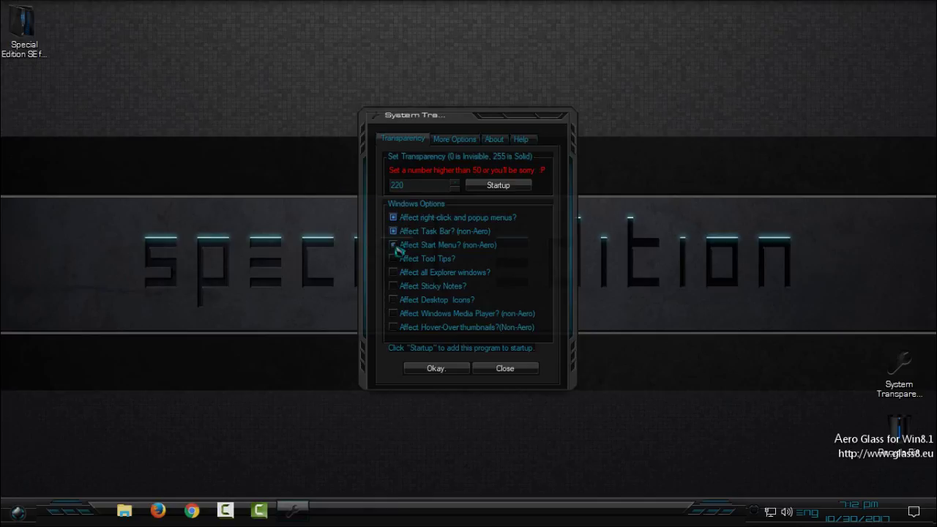
pyautogui.click(393, 273)
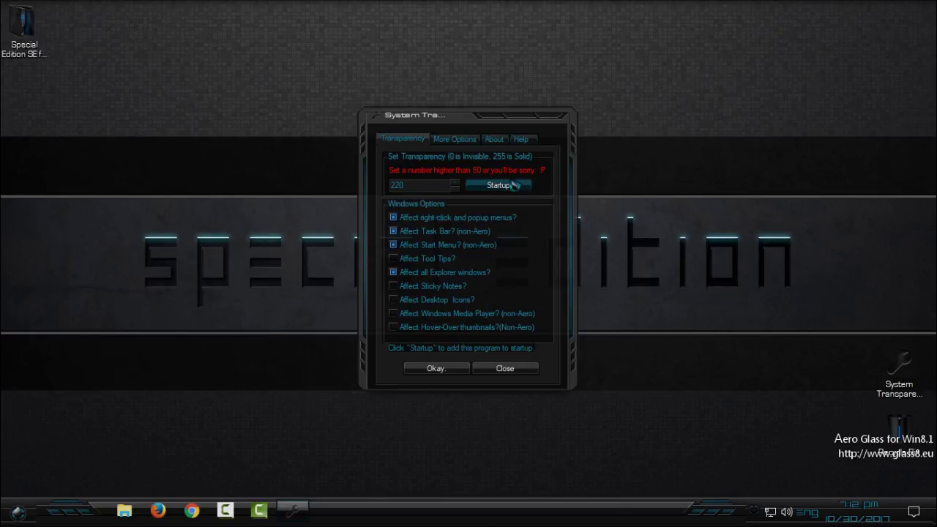
# - Look through the extra, about and help pages, then confirm the transparency settings with Okay
pyautogui.click(454, 139)
pyautogui.click(495, 145)
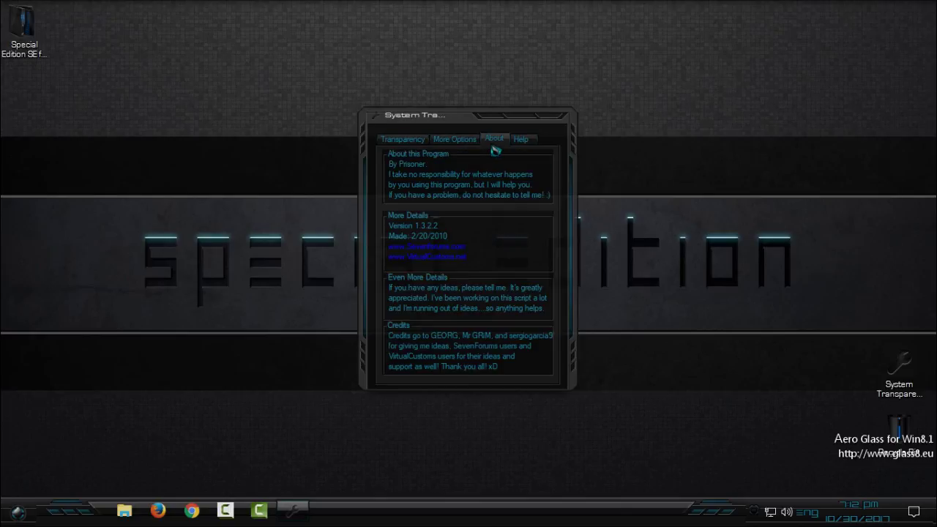
pyautogui.click(519, 141)
pyautogui.click(421, 140)
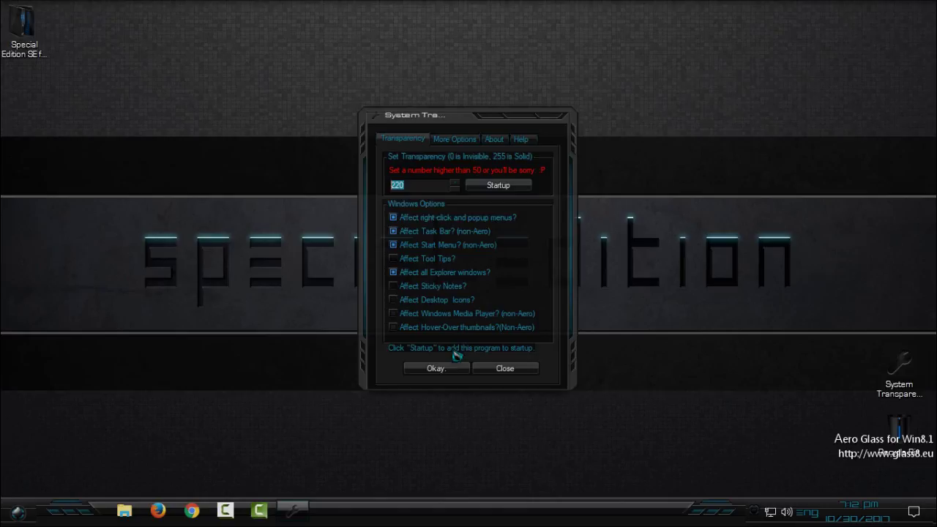
pyautogui.click(437, 369)
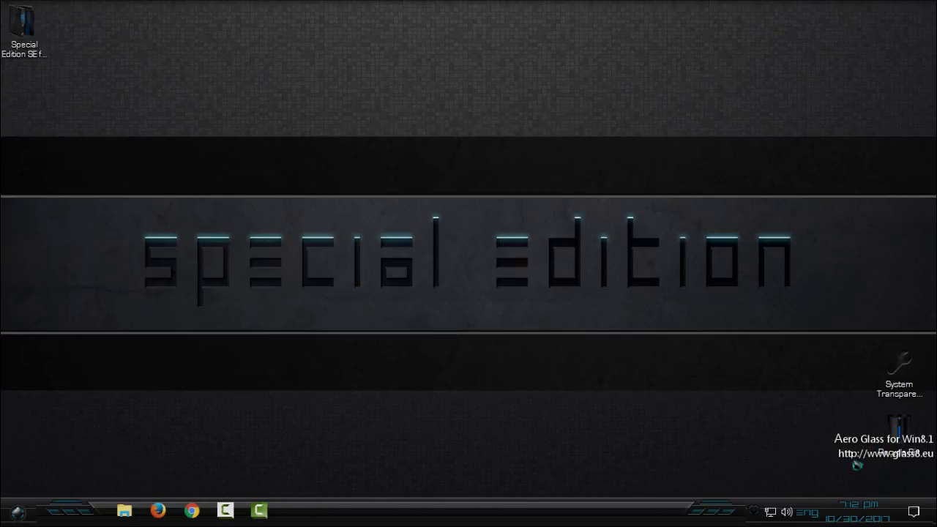
# - Open a File Explorer window showing This PC, resized so all panes are visible
pyautogui.click(124, 511)
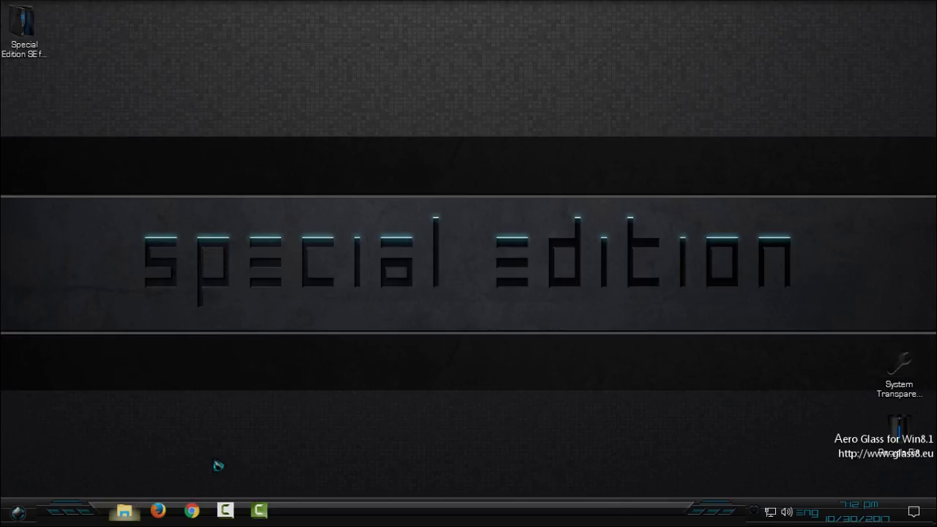
pyautogui.moveTo(448, 6); pyautogui.dragTo(482, 162)
pyautogui.doubleClick(642, 171)
pyautogui.click(44, 269)
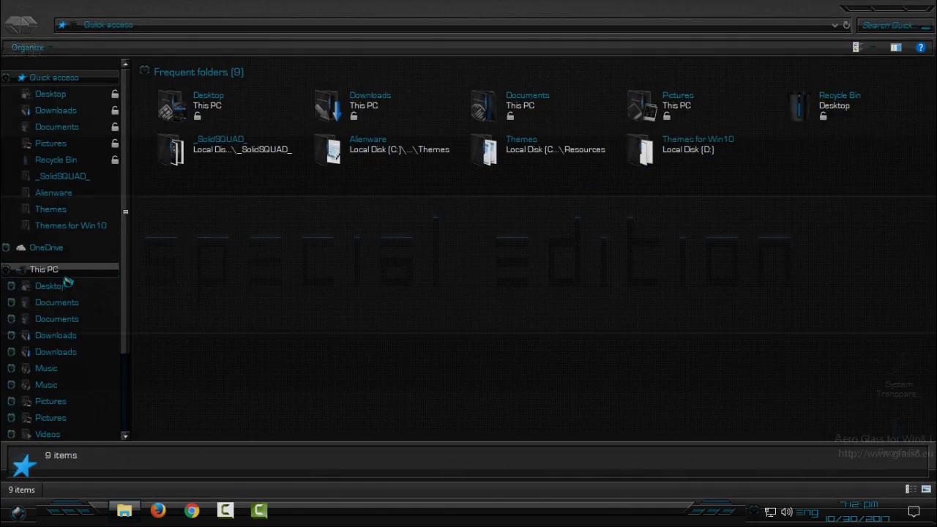
pyautogui.moveTo(369, 9); pyautogui.dragTo(608, 93)
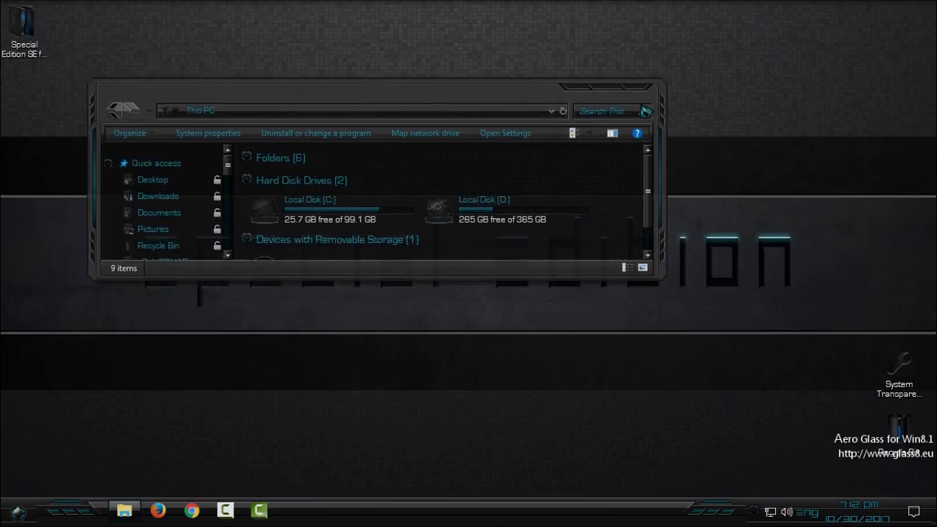
pyautogui.doubleClick(607, 94)
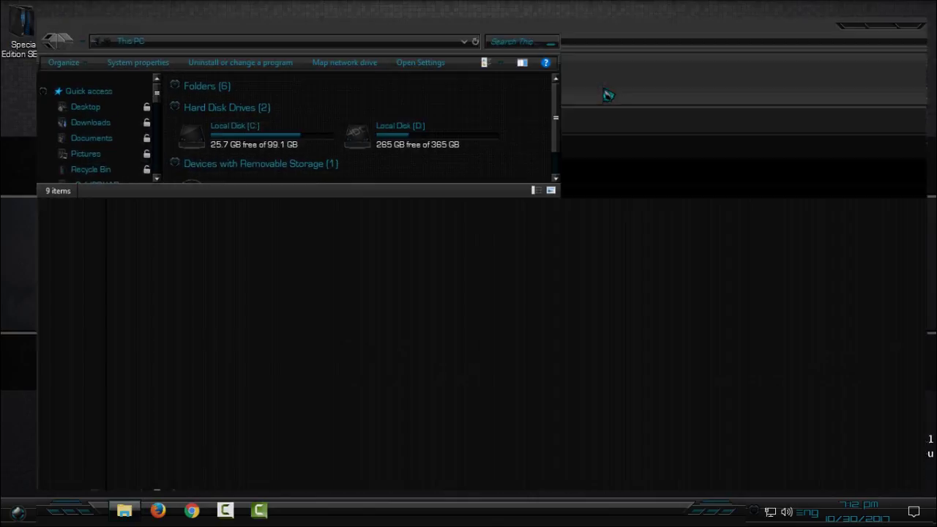
pyautogui.doubleClick(386, 35)
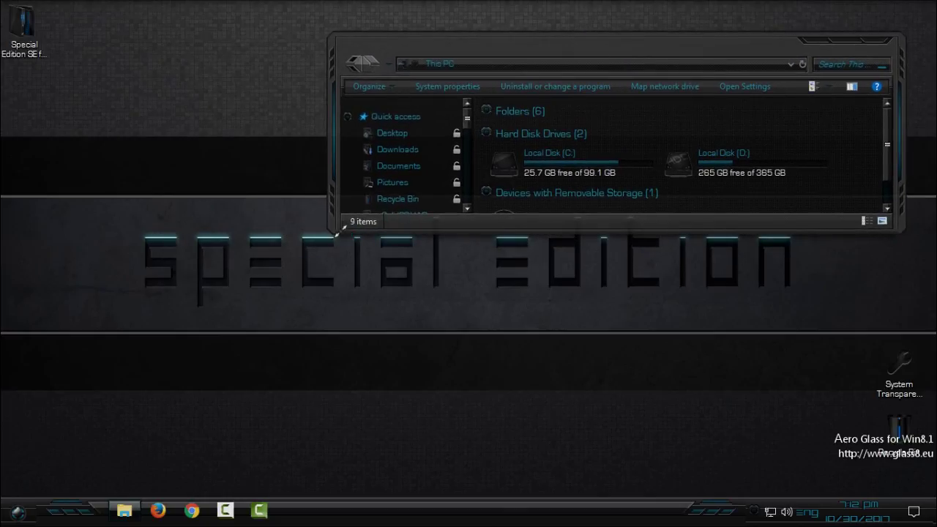
pyautogui.moveTo(341, 229); pyautogui.dragTo(117, 399)
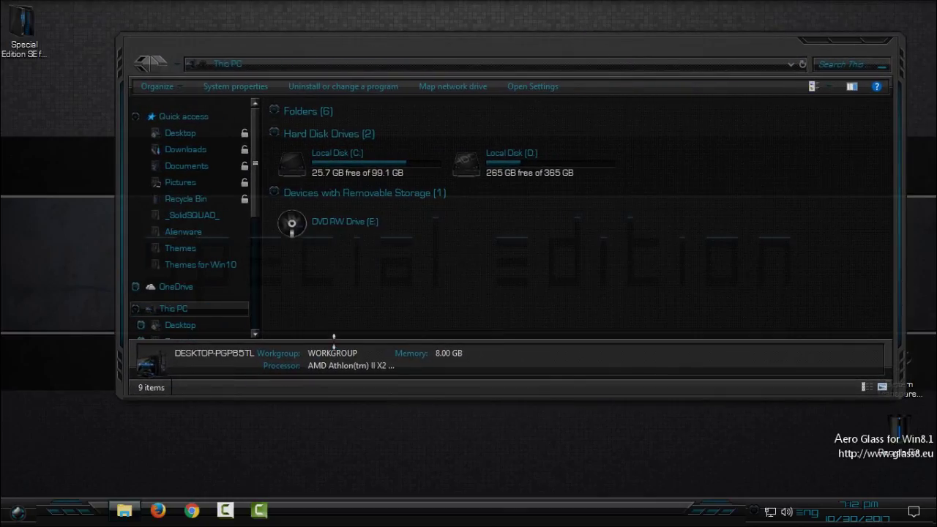
# - Open This PC's Properties to bring up the System page and reposition its window
pyautogui.rightClick(362, 309)
pyautogui.click(424, 424)
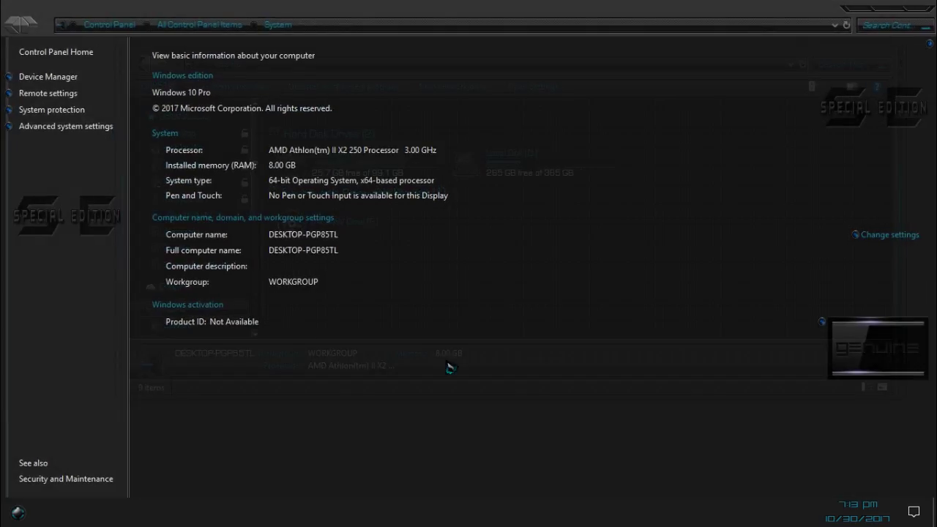
pyautogui.moveTo(558, 7); pyautogui.dragTo(457, 3)
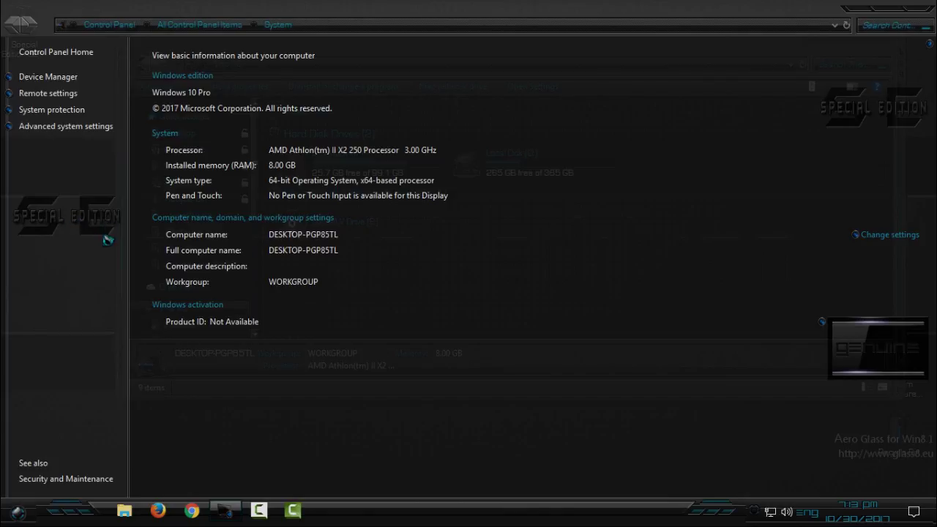
# - Snap the System window to the right half and This PC to the left half
pyautogui.doubleClick(386, 28)
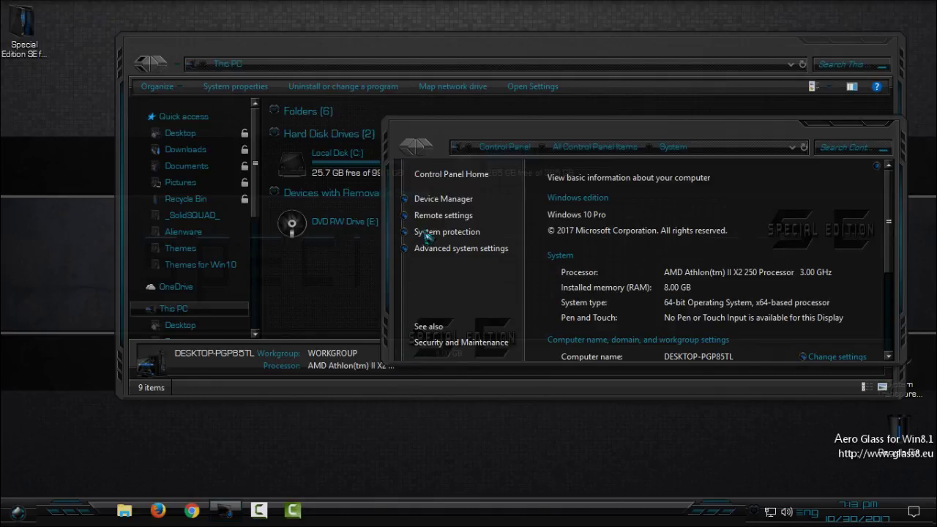
pyautogui.moveTo(505, 139); pyautogui.dragTo(936, 139)
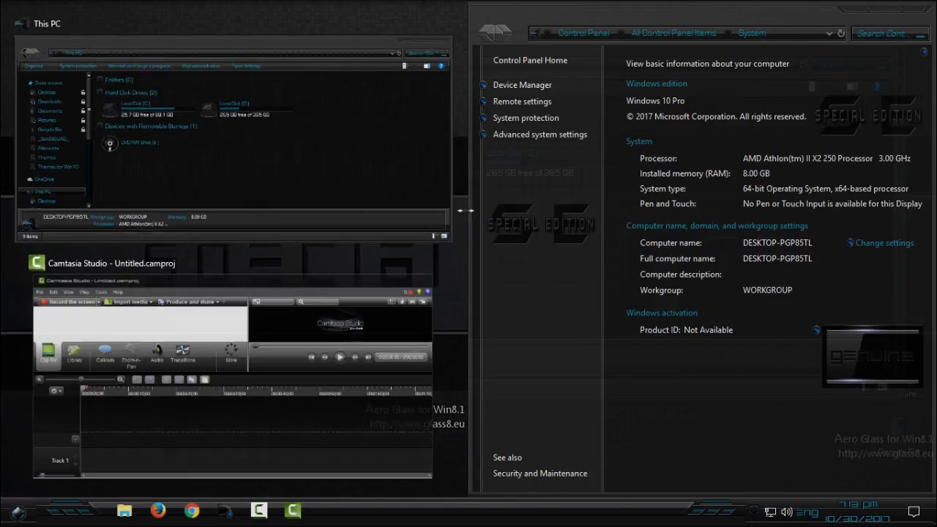
pyautogui.click(351, 192)
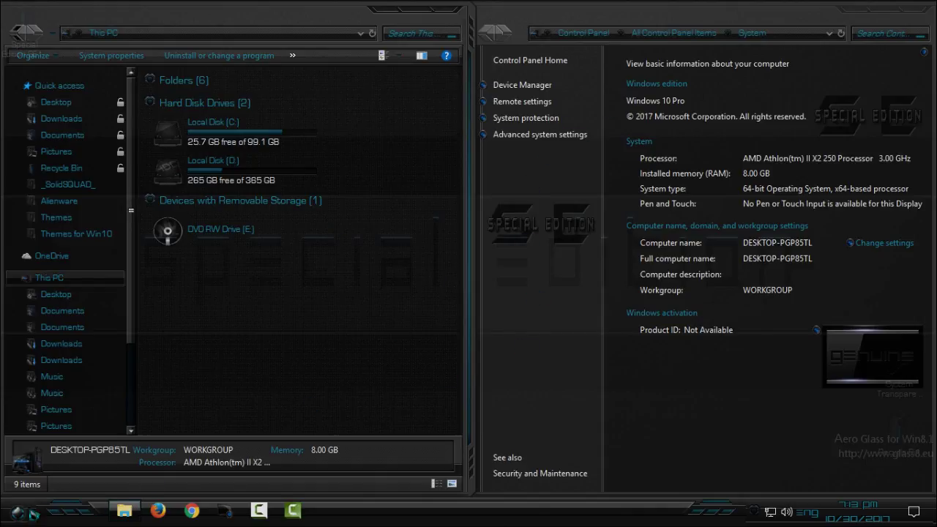
# - Open the Documents folder from the Start menu, then close it
pyautogui.click(33, 514)
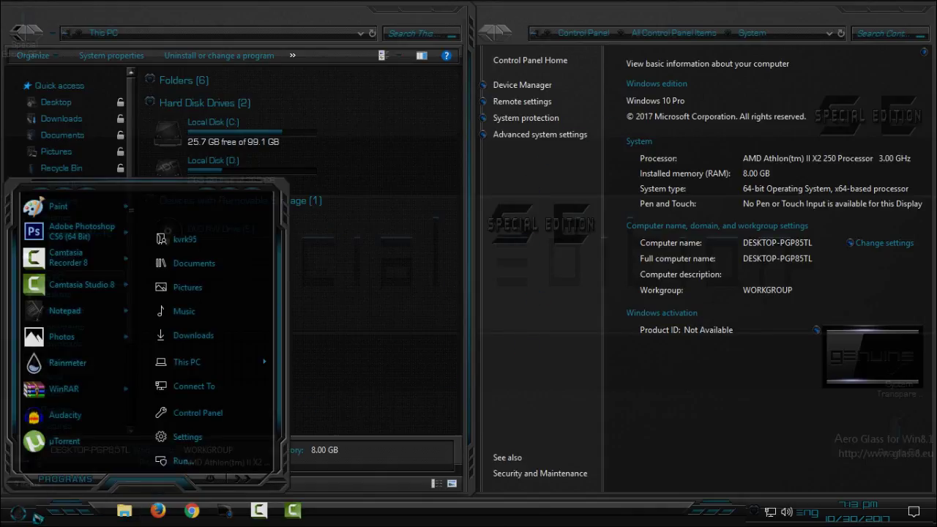
pyautogui.click(220, 276)
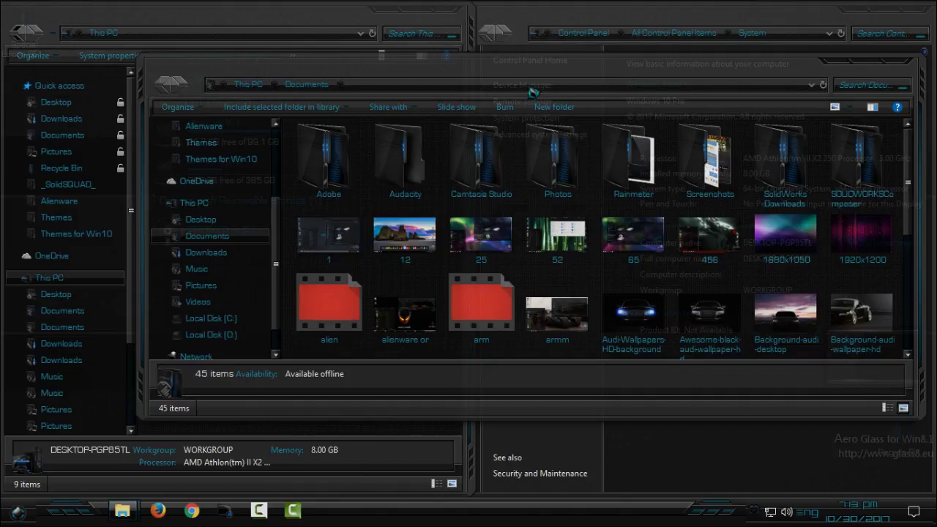
pyautogui.moveTo(533, 80); pyautogui.dragTo(505, 179)
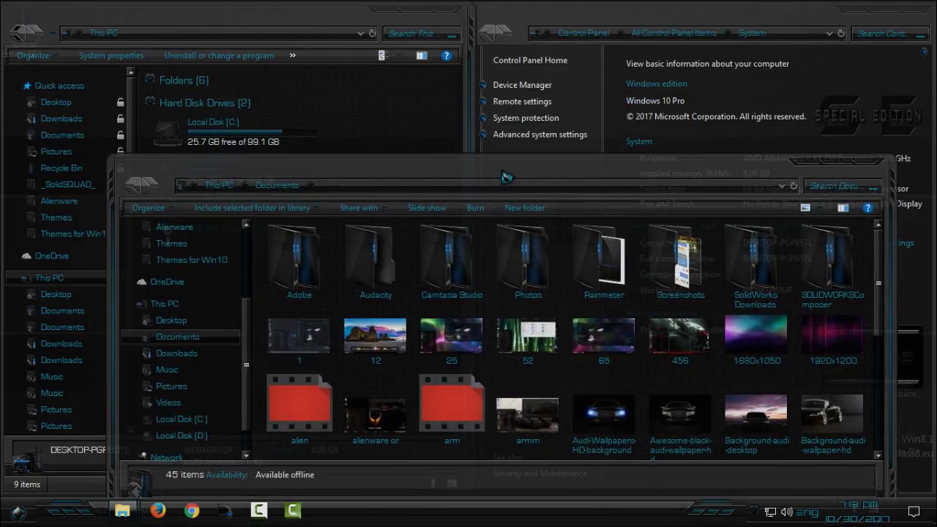
pyautogui.click(865, 160)
# - Close the System window and maximize the This PC window
pyautogui.click(883, 13)
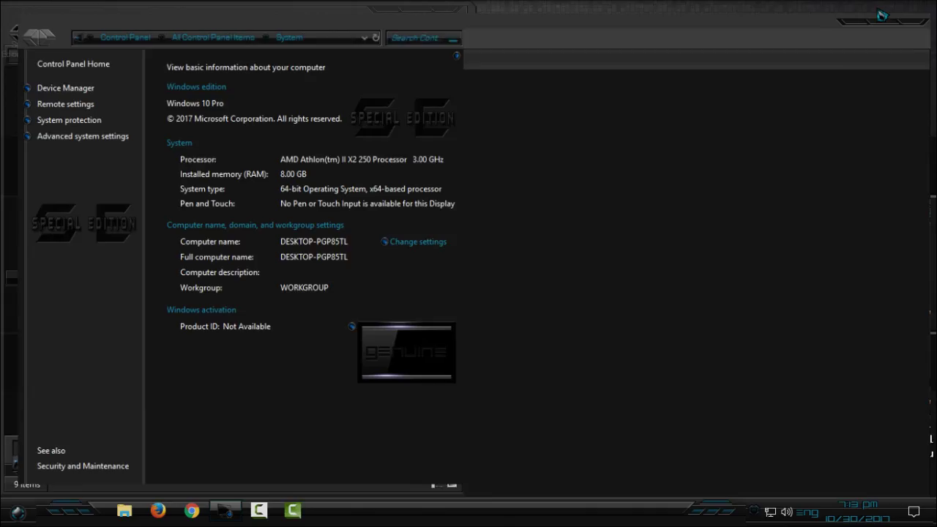
pyautogui.click(920, 10)
pyautogui.click(433, 11)
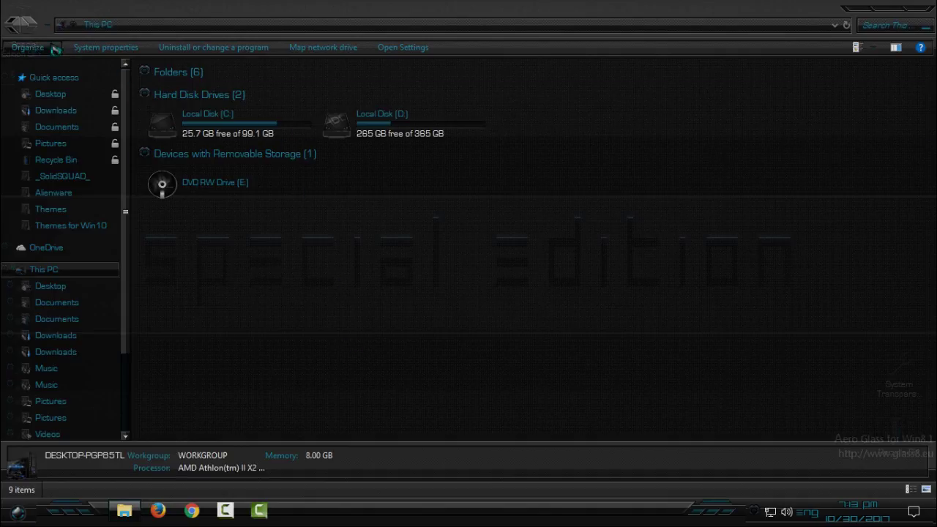
# - Close the This PC window and refresh the Special Edition SE desktop
pyautogui.click(932, 7)
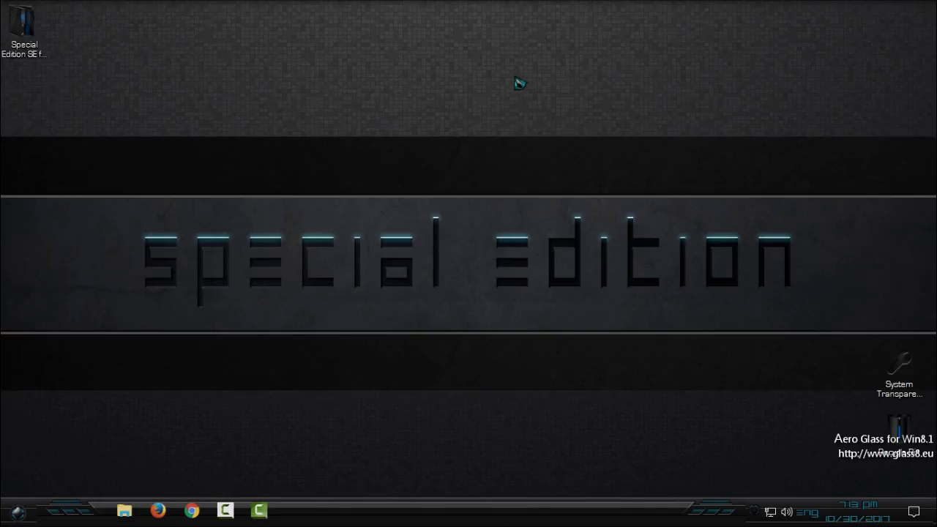
pyautogui.rightClick(517, 83)
pyautogui.click(542, 130)
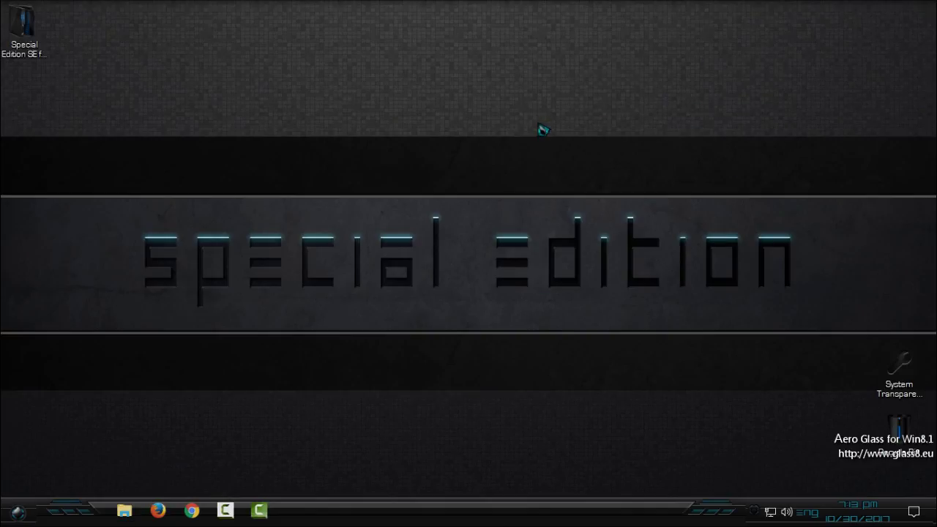